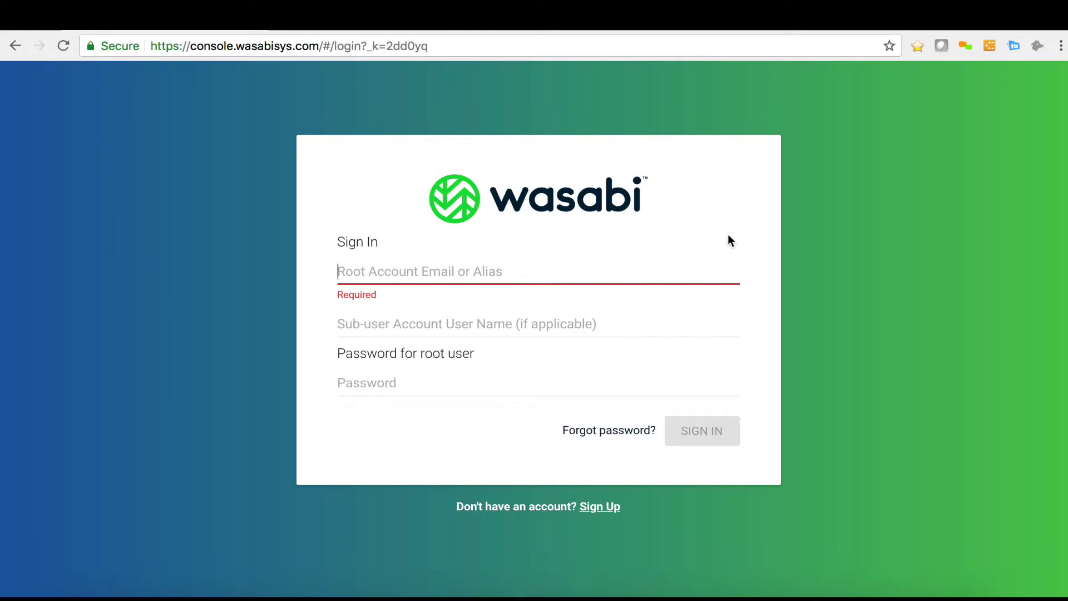
- Sign in to Wasabi Console as root with the saved e-mail and the account password
{"action": "type", "text": "v"}
{"action": "left_click", "coordinate": [649, 308]}
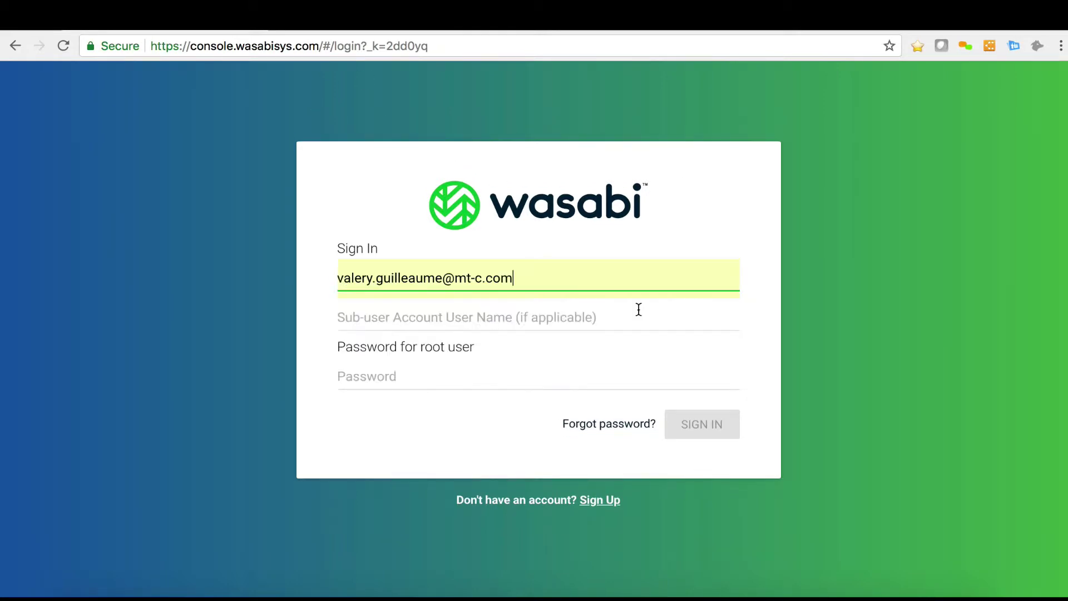
{"action": "left_click", "coordinate": [507, 357]}
{"action": "type", "text": "********"}
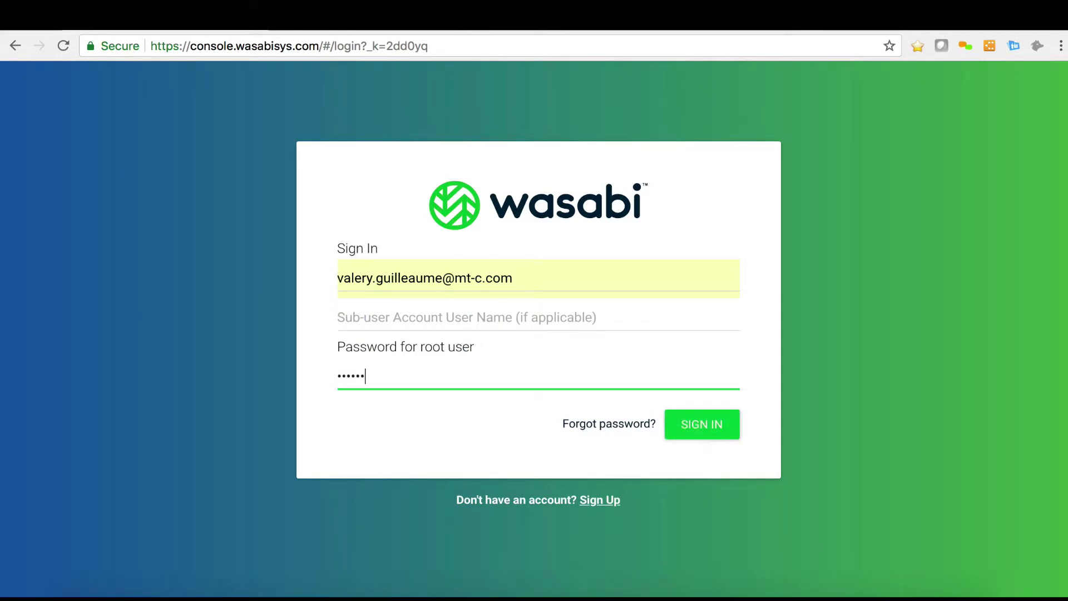
{"action": "key", "text": "Return"}
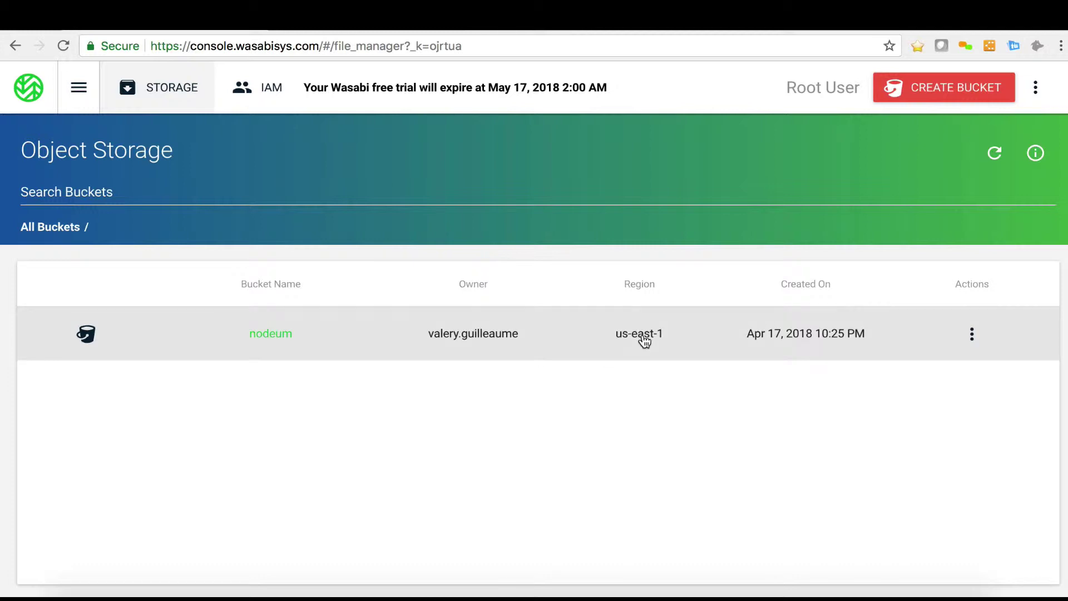
{"action": "left_click", "coordinate": [972, 337]}
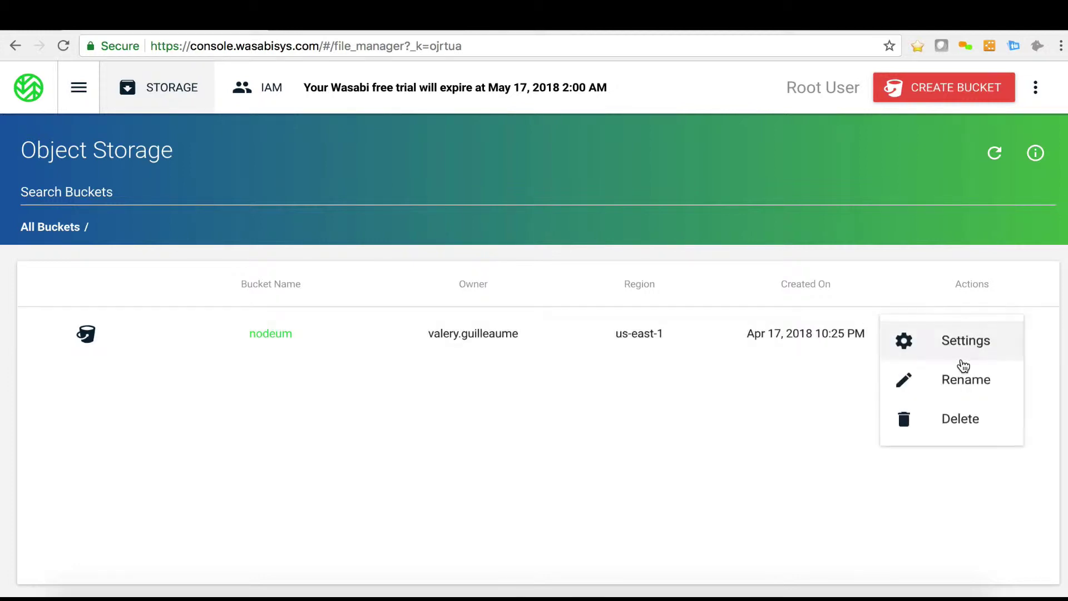
{"action": "left_click", "coordinate": [962, 359]}
{"action": "scroll", "coordinate": [149, 372], "scroll_direction": "down", "scroll_amount": 1}
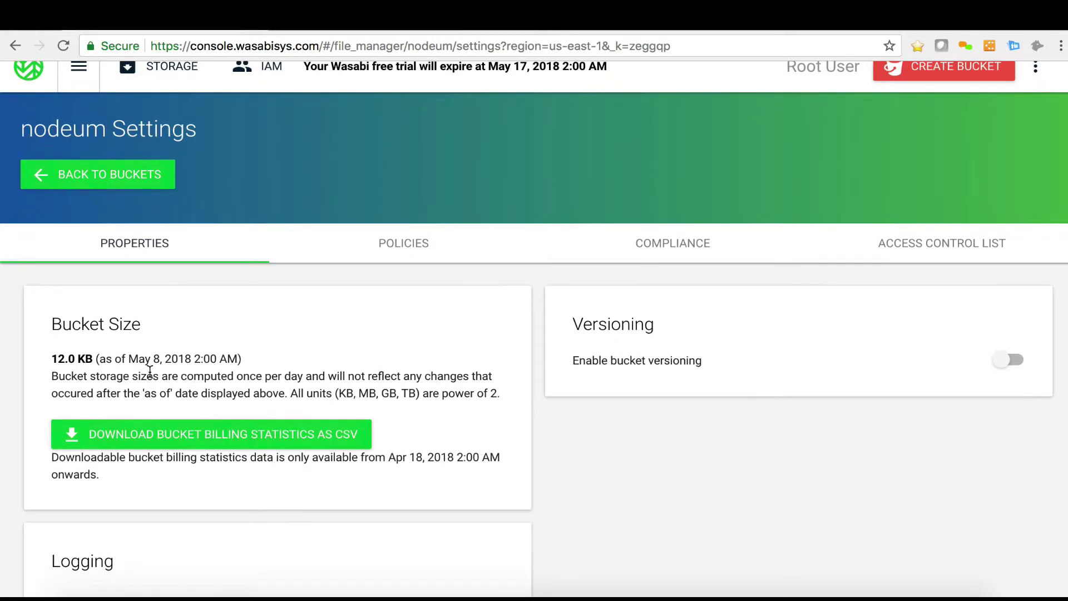
{"action": "scroll", "coordinate": [395, 202], "scroll_direction": "down", "scroll_amount": 1}
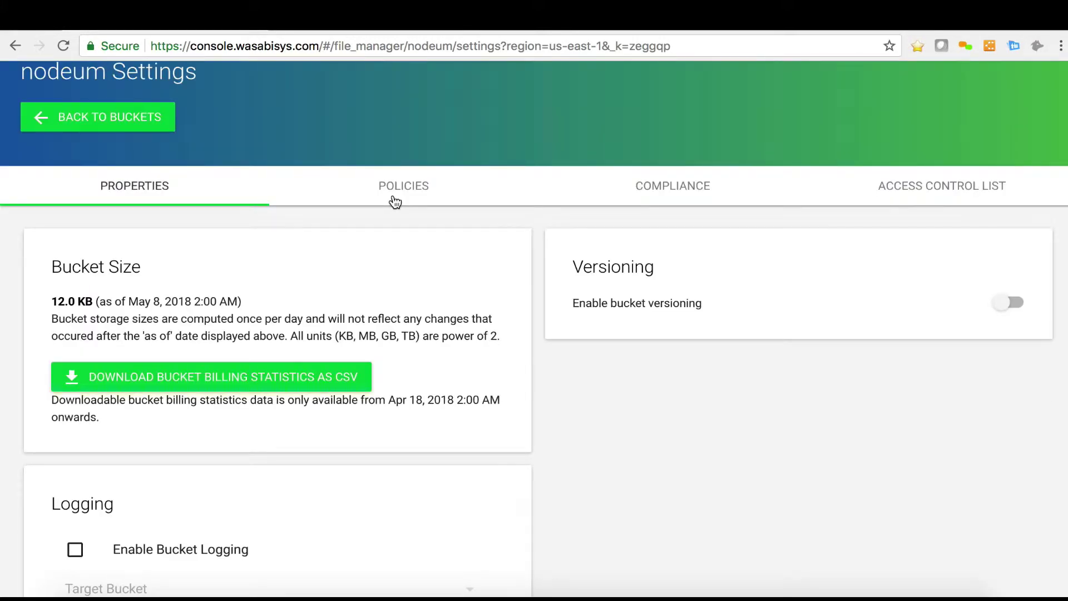
{"action": "left_click", "coordinate": [395, 202]}
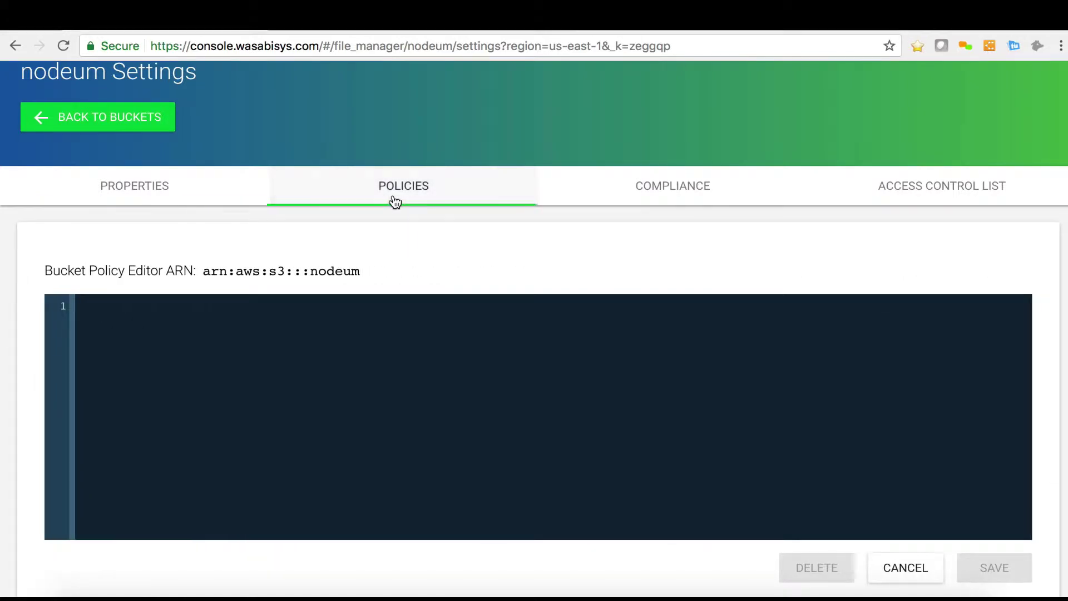
{"action": "left_click", "coordinate": [714, 195]}
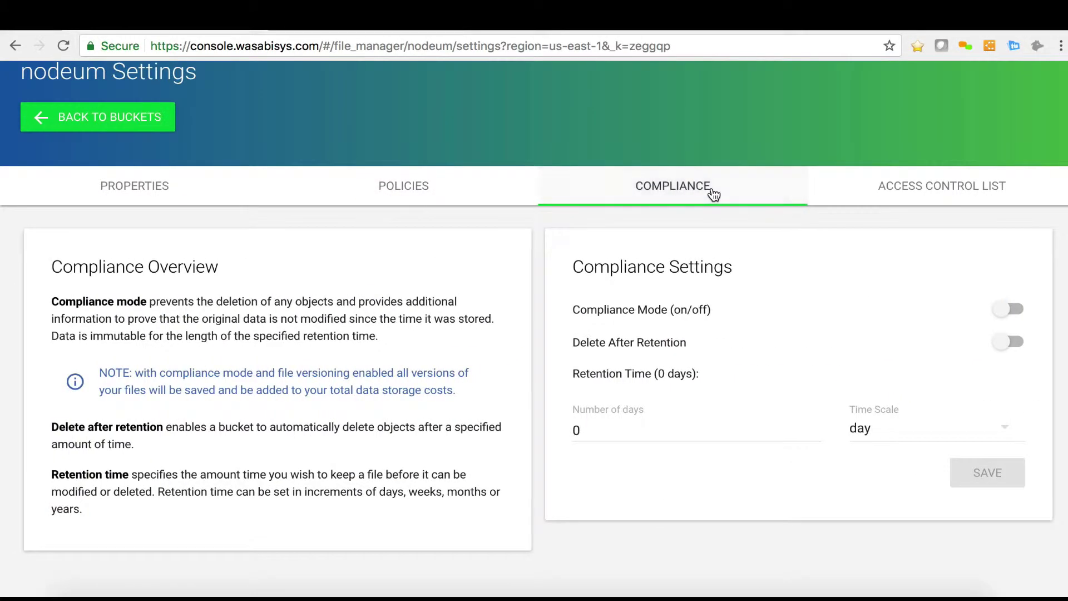
{"action": "left_click", "coordinate": [904, 183]}
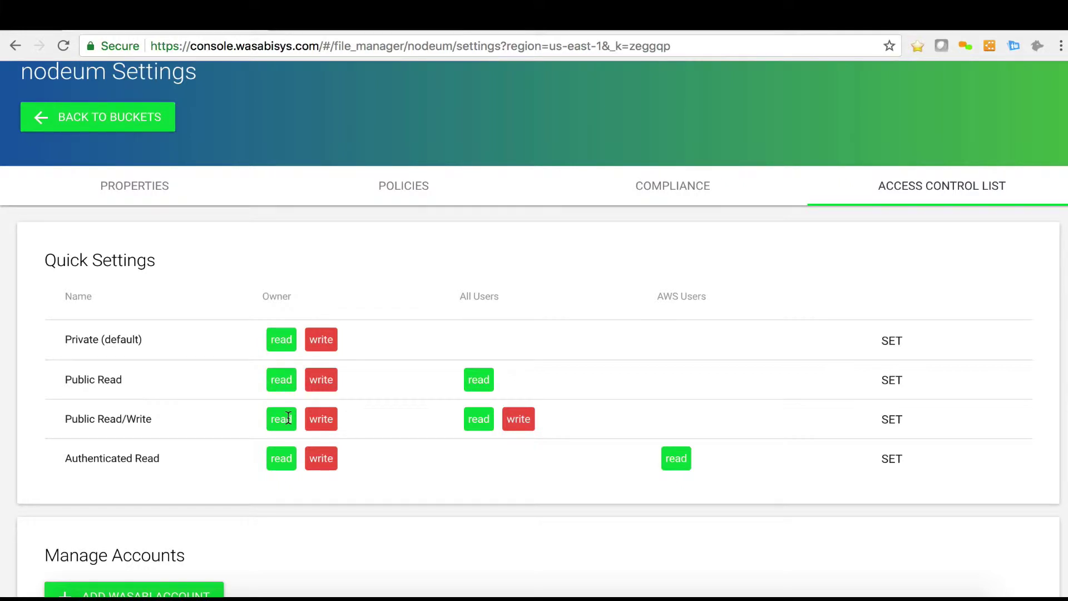
{"action": "left_click", "coordinate": [79, 124]}
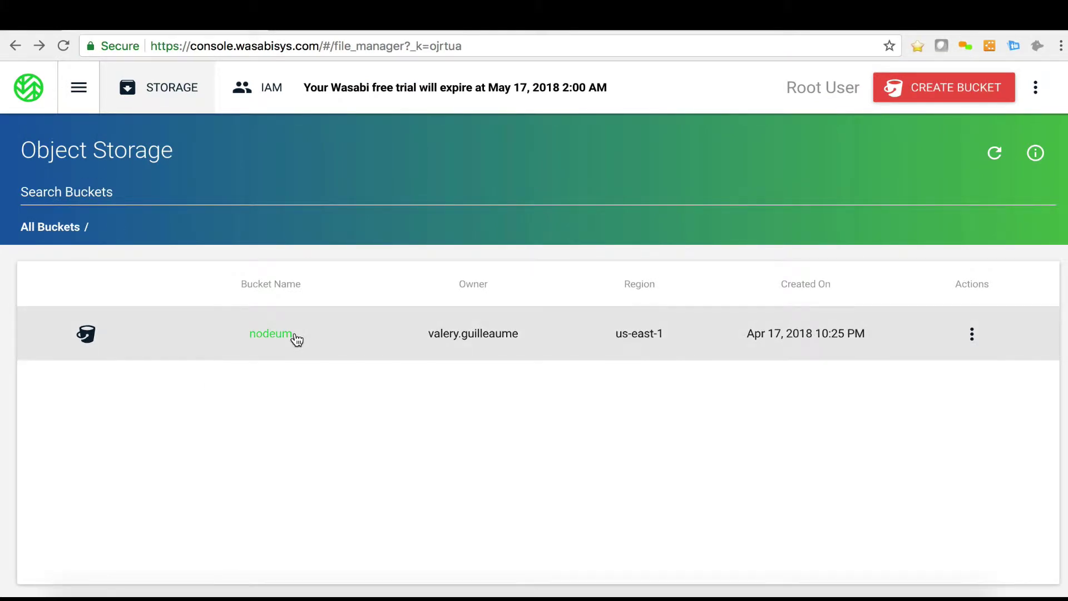
- Go from the Nodeum dashboard to the Cloud Configuration connector list under Storage Configuration
{"action": "left_click", "coordinate": [300, 31]}
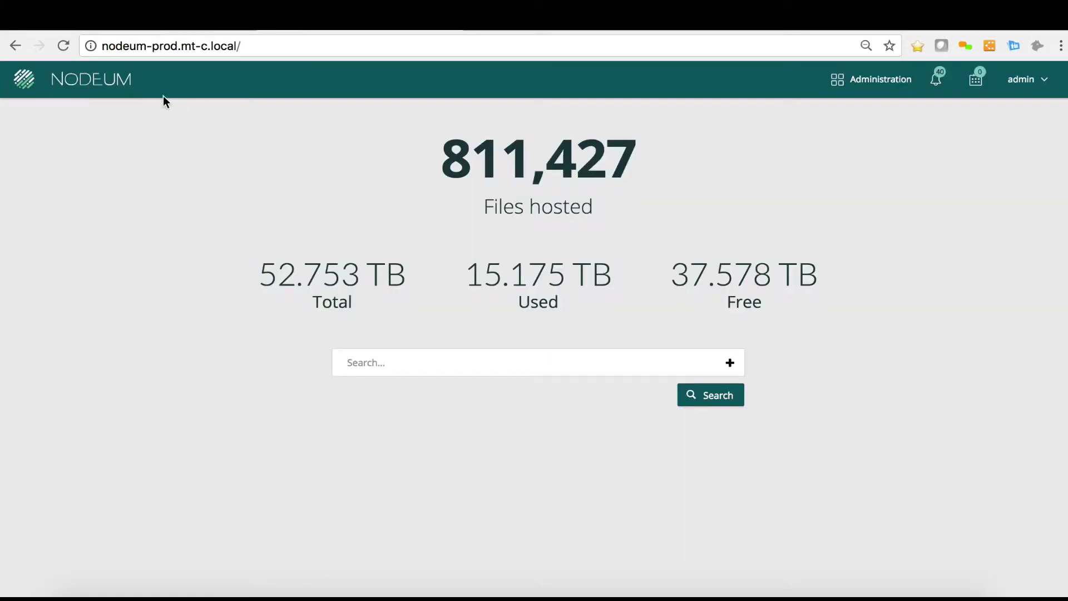
{"action": "left_click", "coordinate": [937, 79]}
{"action": "left_click", "coordinate": [870, 79]}
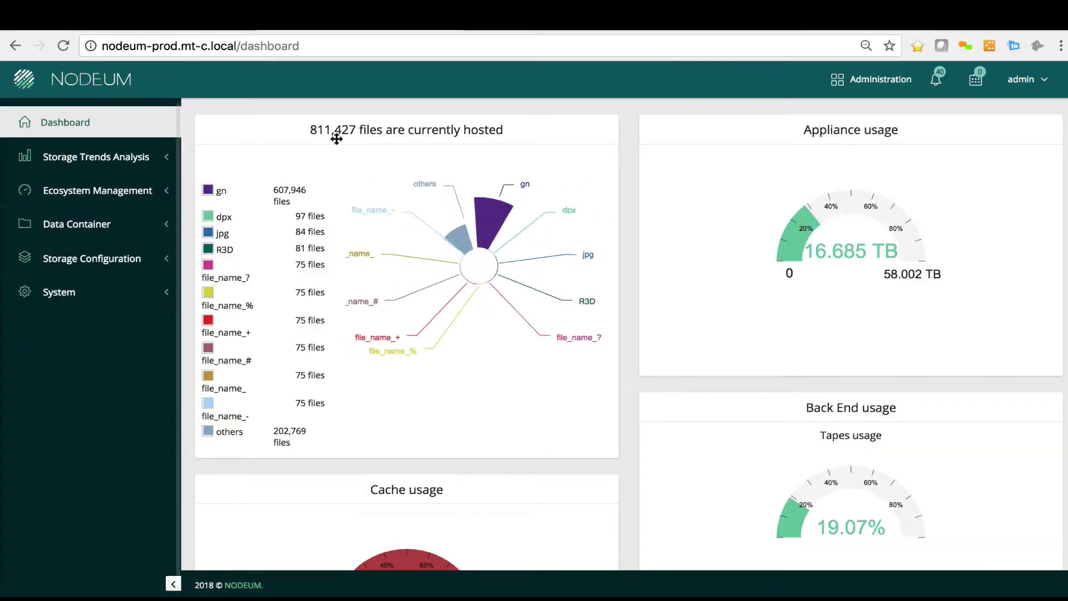
{"action": "left_click", "coordinate": [64, 271]}
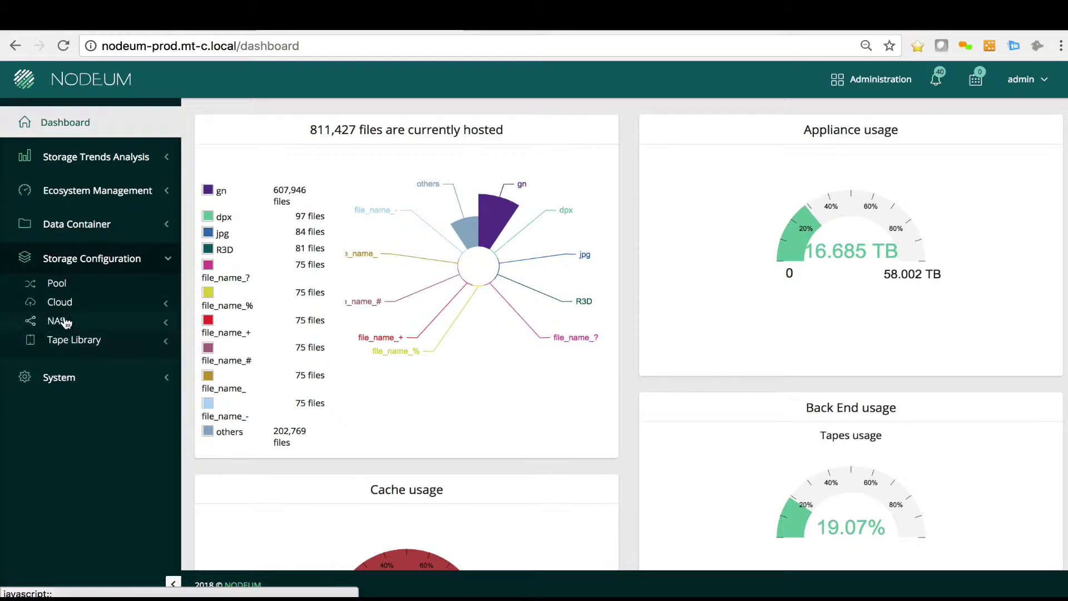
{"action": "left_click", "coordinate": [59, 303]}
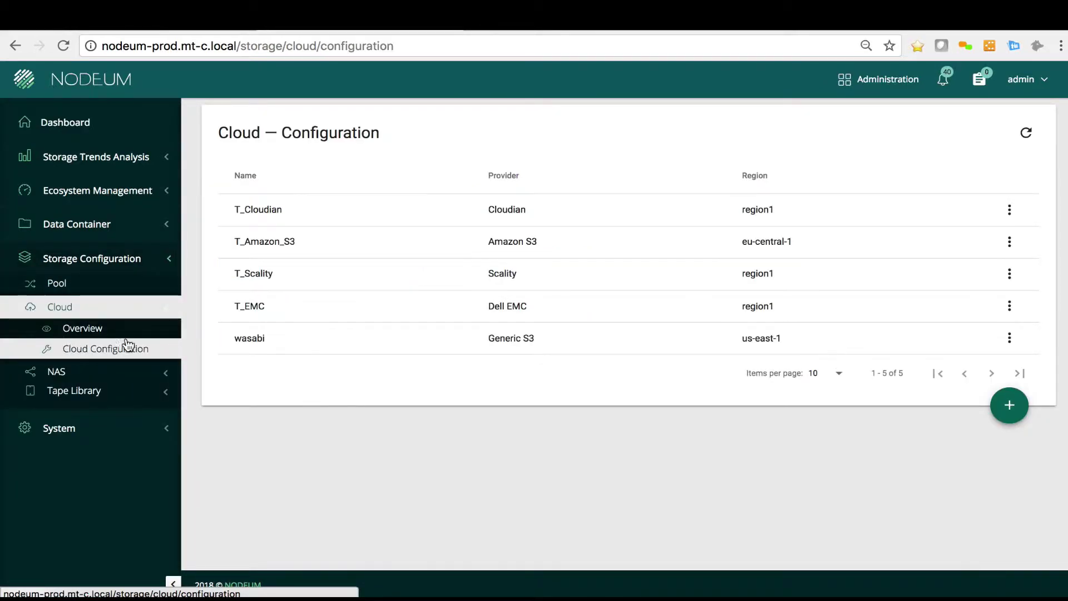
- Test the wasabi connector's connection, confirming 1 bucket found, and close the editor
{"action": "left_click", "coordinate": [1010, 338]}
{"action": "left_click", "coordinate": [979, 374]}
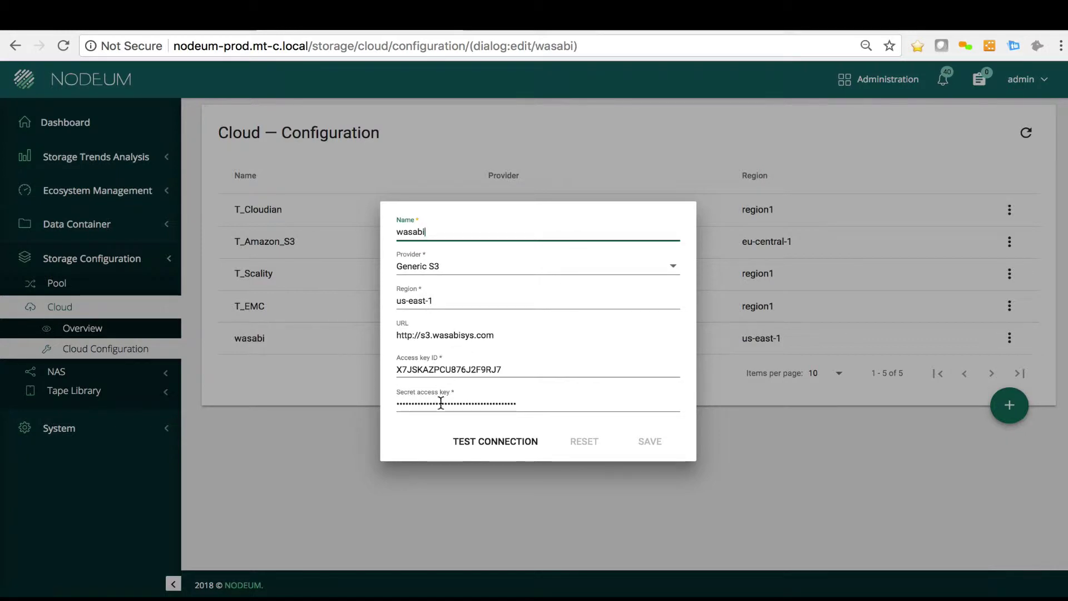
{"action": "left_click", "coordinate": [487, 443]}
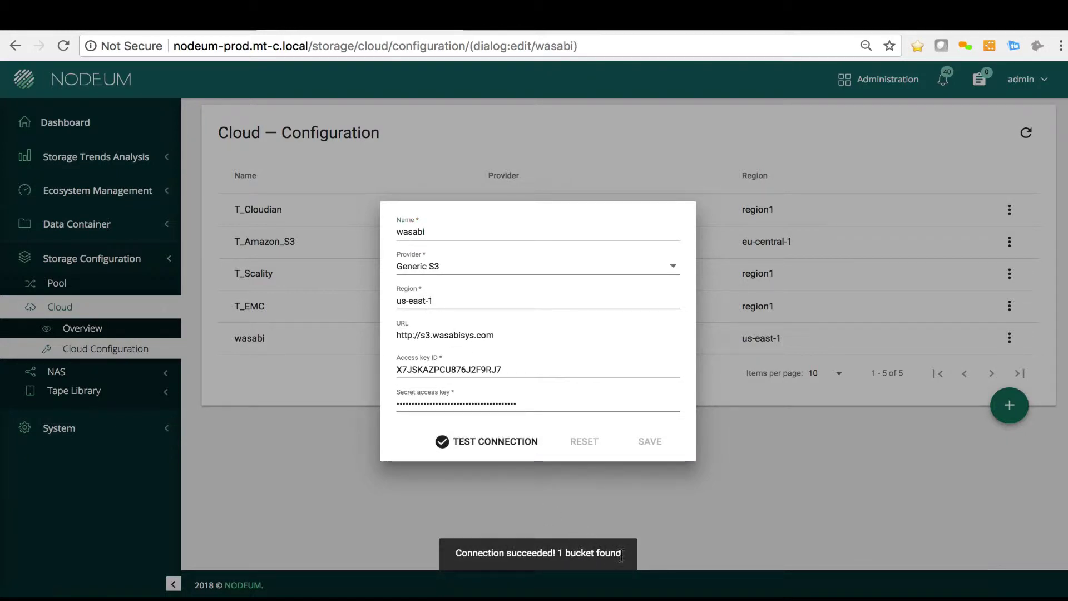
{"action": "left_click", "coordinate": [798, 462]}
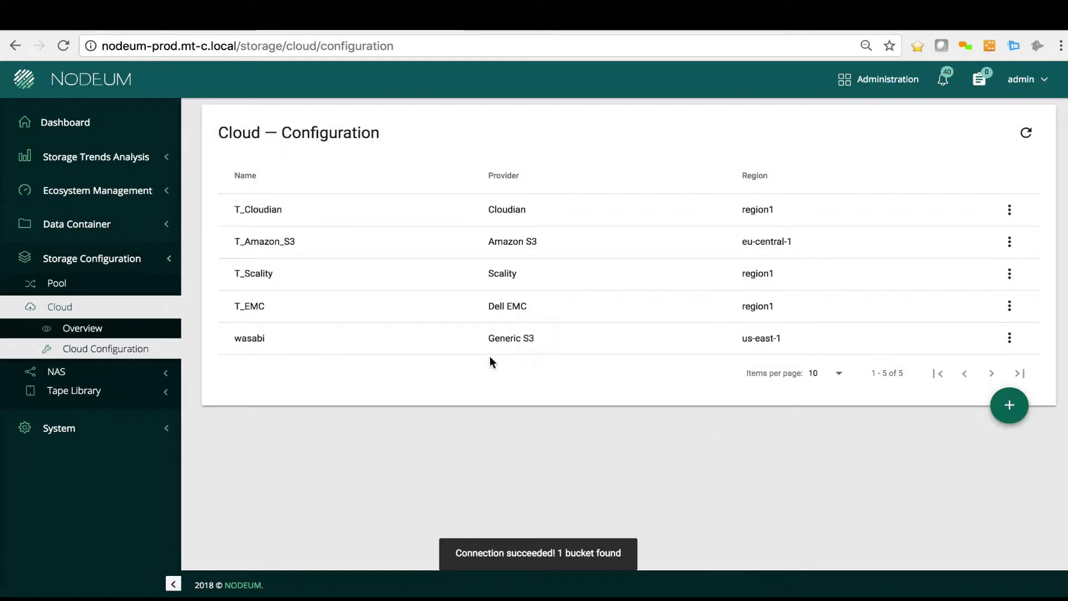
- Show 100 items per page in Cloud Overview to list all 12 buckets, wasabi's nodeum at 0 B
{"action": "left_click", "coordinate": [67, 337]}
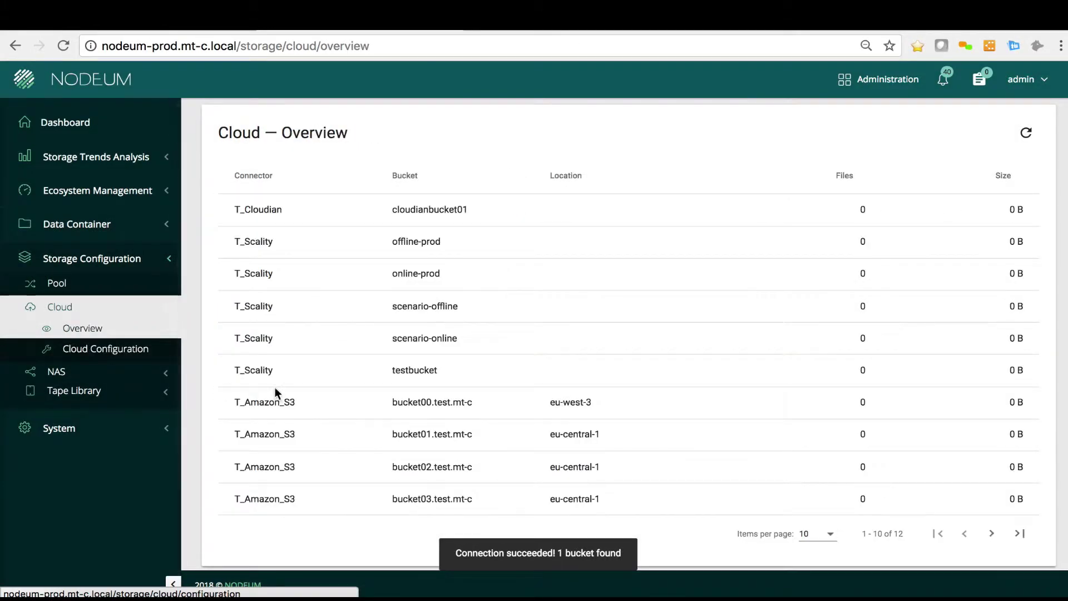
{"action": "left_click", "coordinate": [818, 533]}
{"action": "left_click", "coordinate": [806, 523]}
{"action": "scroll", "coordinate": [813, 523], "scroll_direction": "down", "scroll_amount": 2}
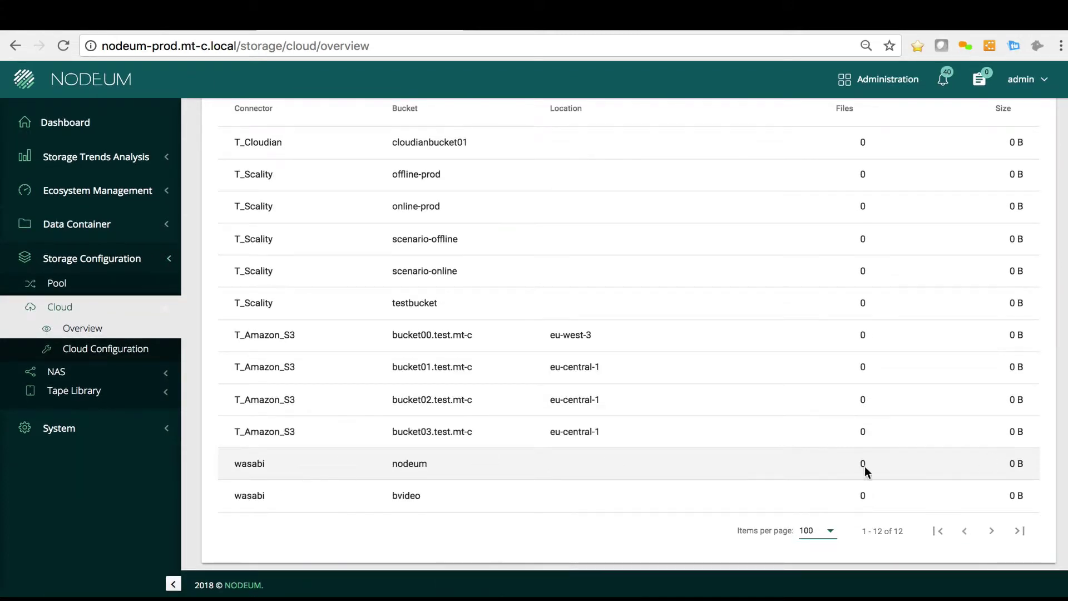
{"action": "triple_click", "coordinate": [233, 467]}
{"action": "left_click", "coordinate": [394, 463]}
{"action": "scroll", "coordinate": [436, 470], "scroll_direction": "up", "scroll_amount": 2}
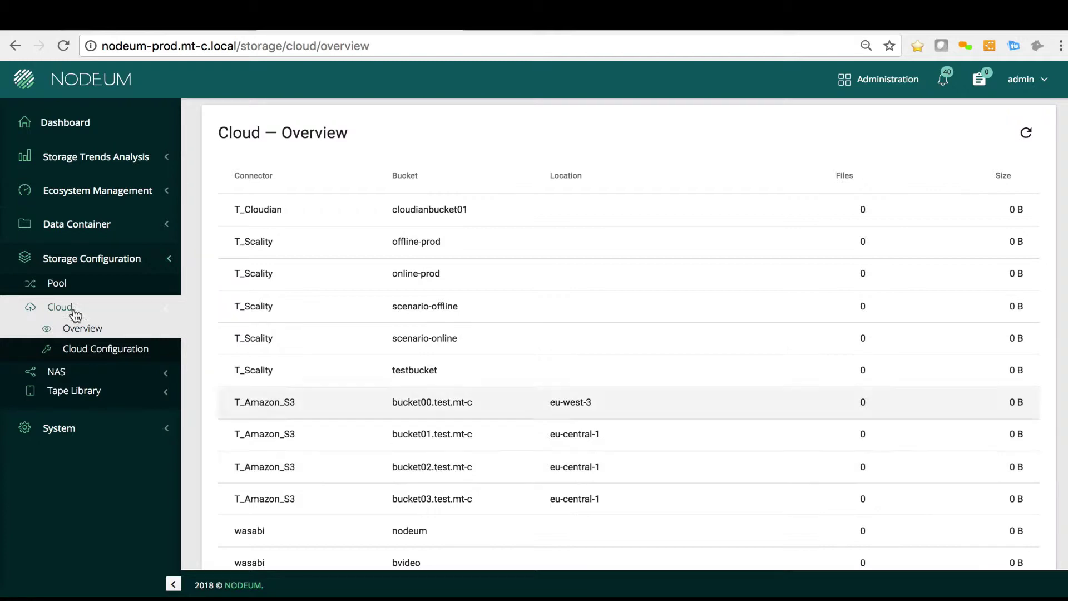
- Expand and inspect the WASA Active archive cloud pool backed by wasabi's nodeum bucket
{"action": "left_click", "coordinate": [56, 287]}
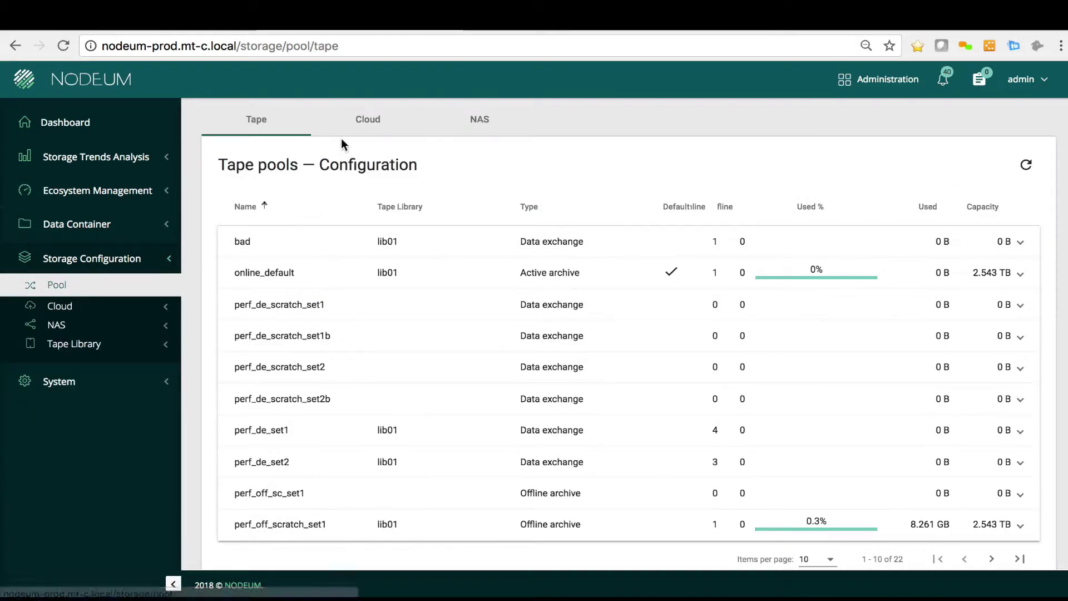
{"action": "left_click", "coordinate": [379, 123]}
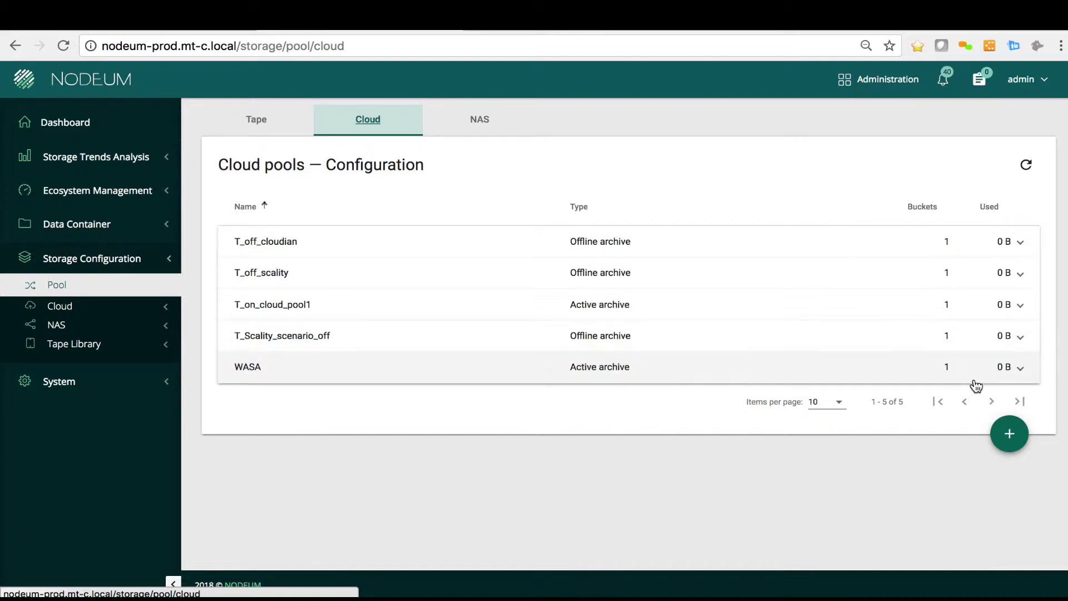
{"action": "left_click", "coordinate": [1021, 368]}
{"action": "scroll", "coordinate": [510, 437], "scroll_direction": "down", "scroll_amount": 1}
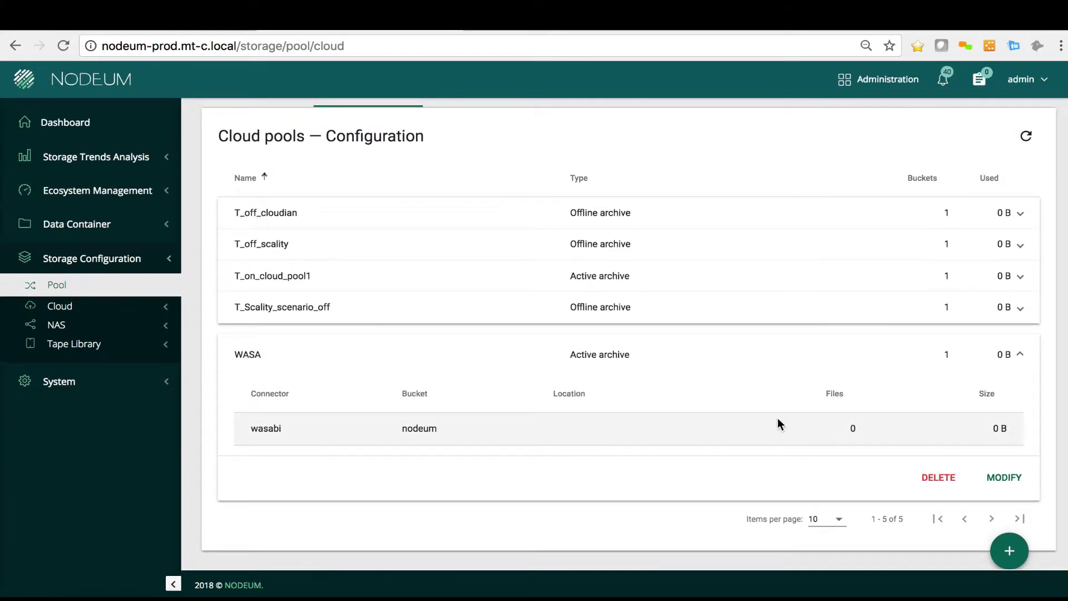
{"action": "left_click", "coordinate": [1001, 477]}
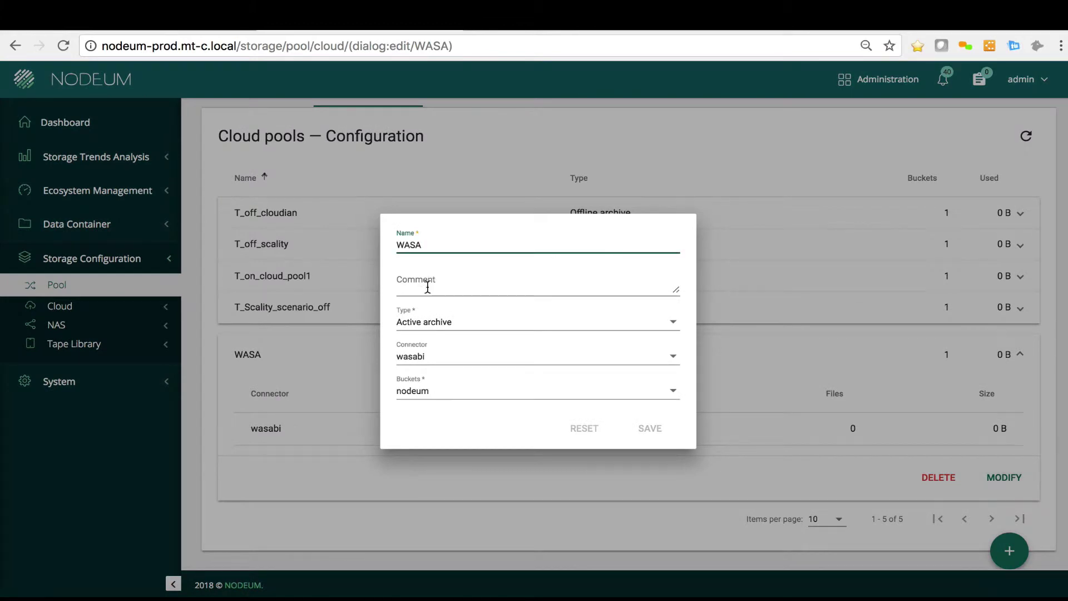
{"action": "left_click", "coordinate": [455, 480]}
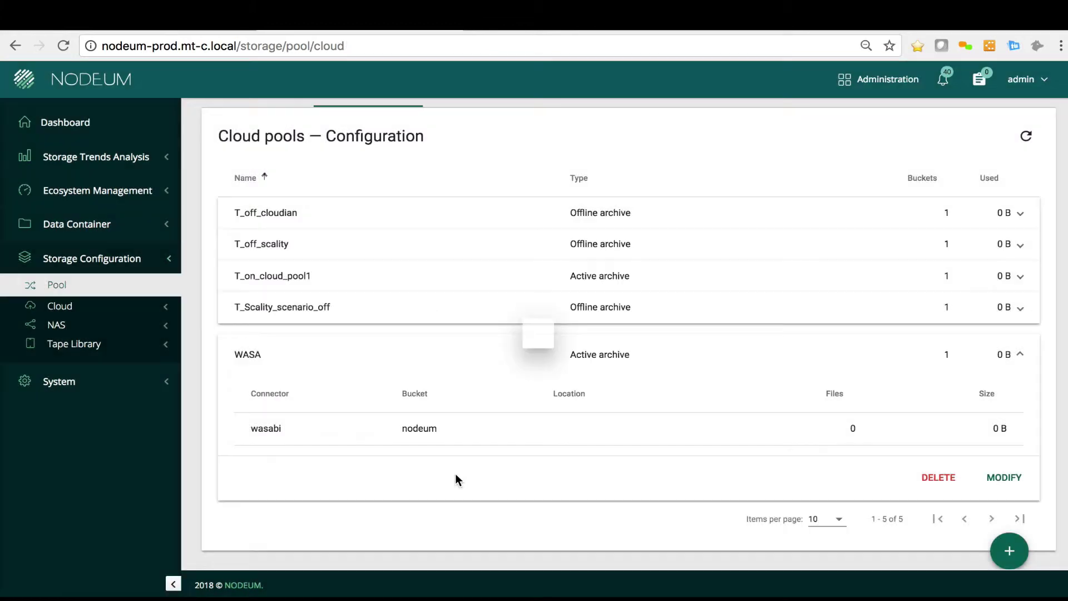
- Bring up the Network Folders share list under Data Container
{"action": "left_click", "coordinate": [67, 208]}
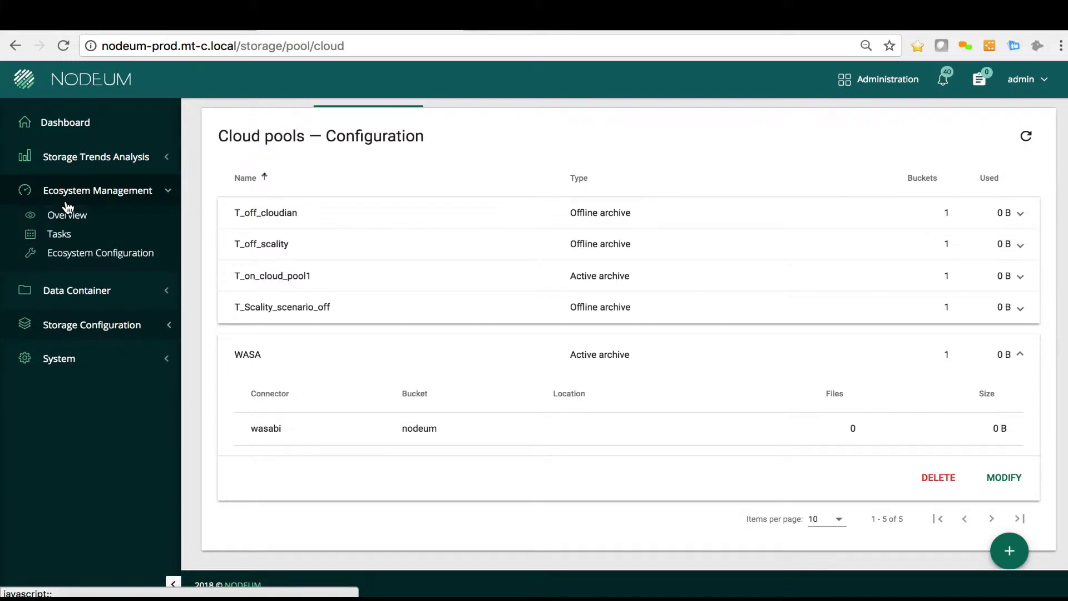
{"action": "left_click", "coordinate": [89, 297]}
{"action": "left_click", "coordinate": [87, 270]}
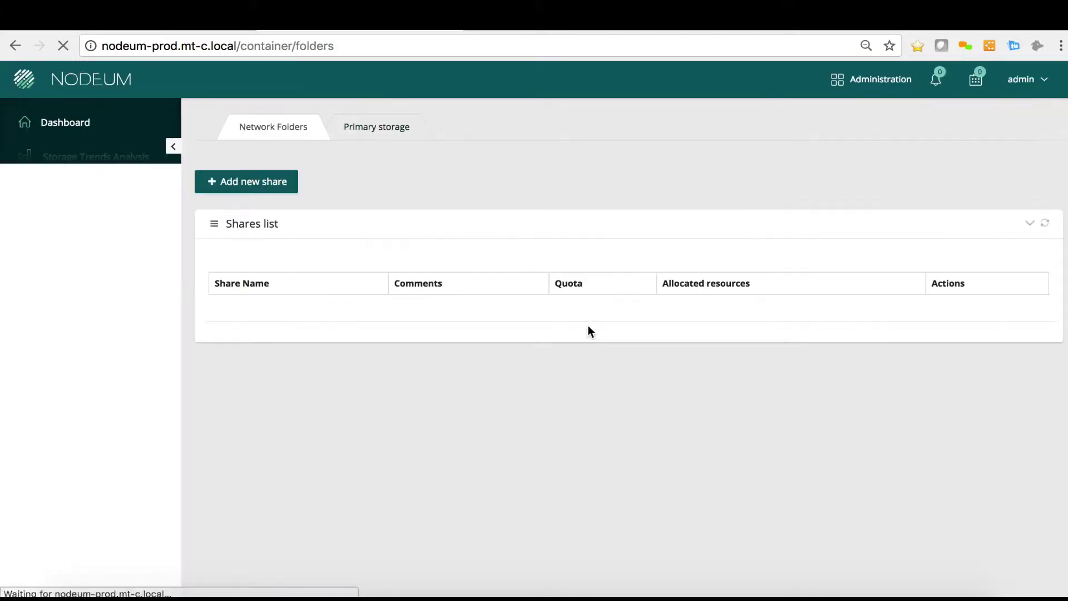
{"action": "scroll", "coordinate": [588, 329], "scroll_direction": "down", "scroll_amount": 3}
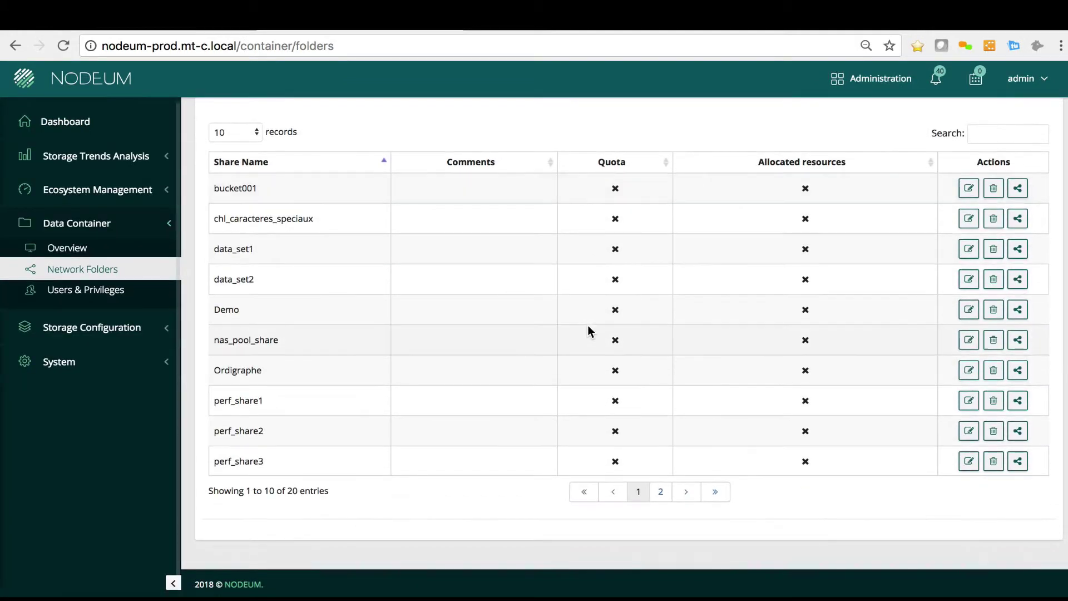
- Review the Demo share's settings and access privileges, leaving them unchanged
{"action": "left_click", "coordinate": [968, 309]}
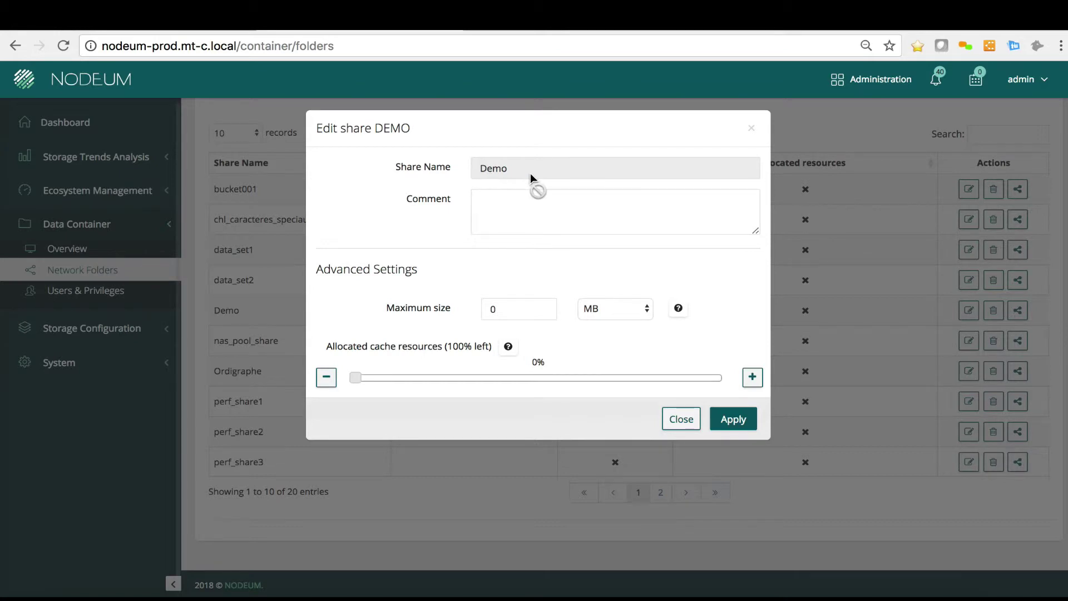
{"action": "left_click", "coordinate": [689, 422]}
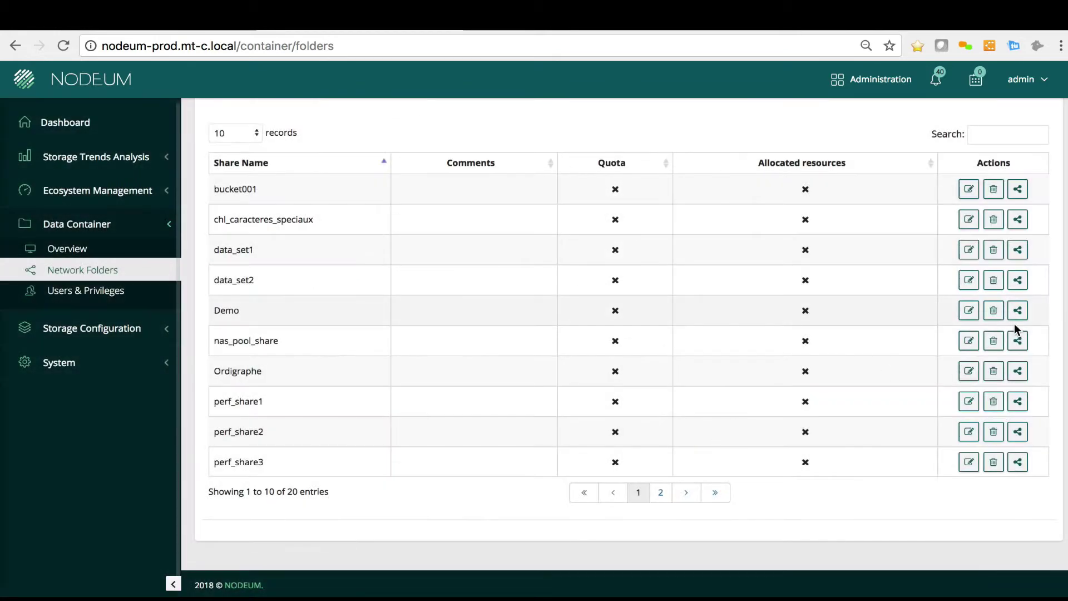
{"action": "left_click", "coordinate": [1017, 312]}
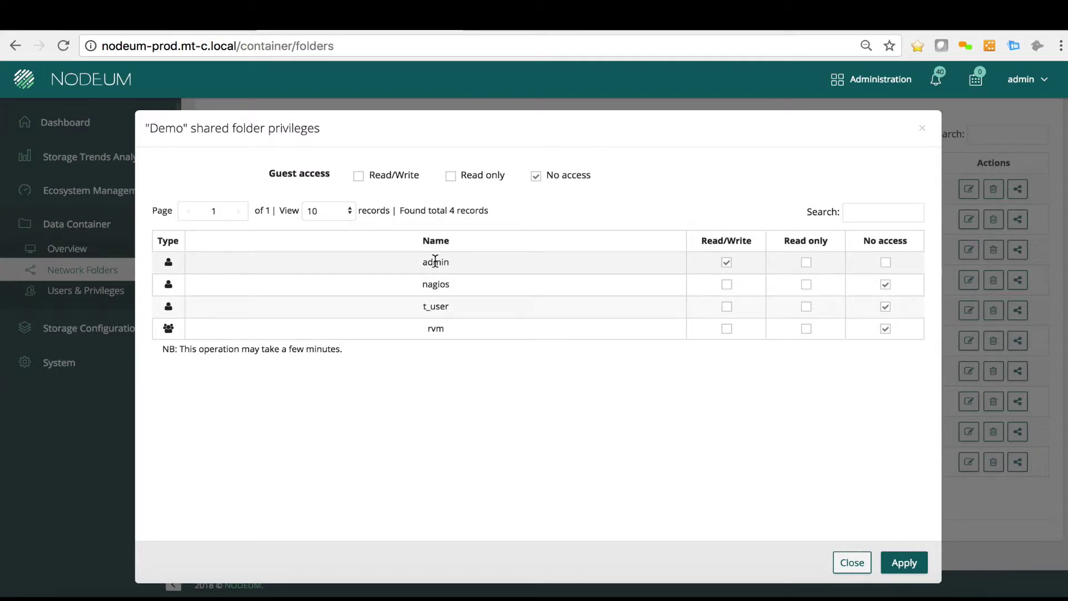
{"action": "left_click", "coordinate": [851, 563]}
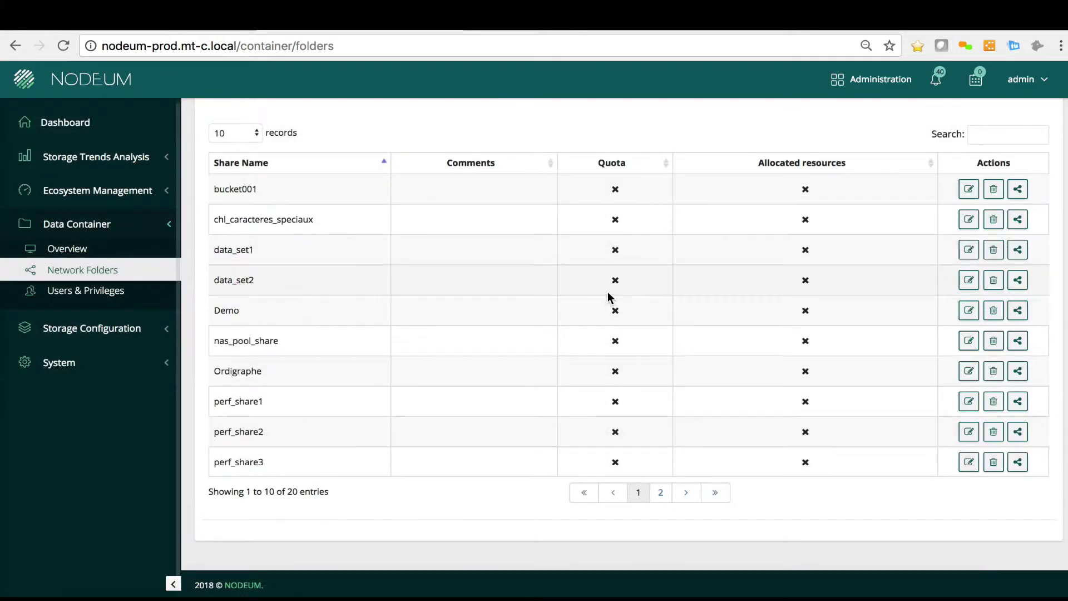
{"action": "scroll", "coordinate": [609, 297], "scroll_direction": "up", "scroll_amount": 2}
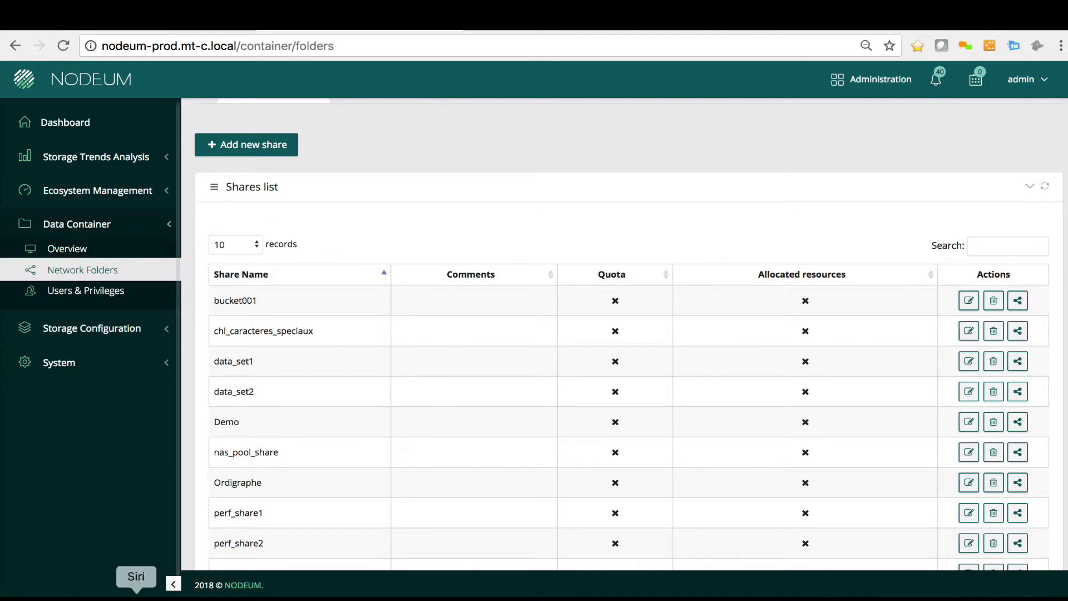
- Connect Finder to the nodeum-prod.mt-c.local server and tidy away the extra tabs
{"action": "left_click", "coordinate": [78, 598]}
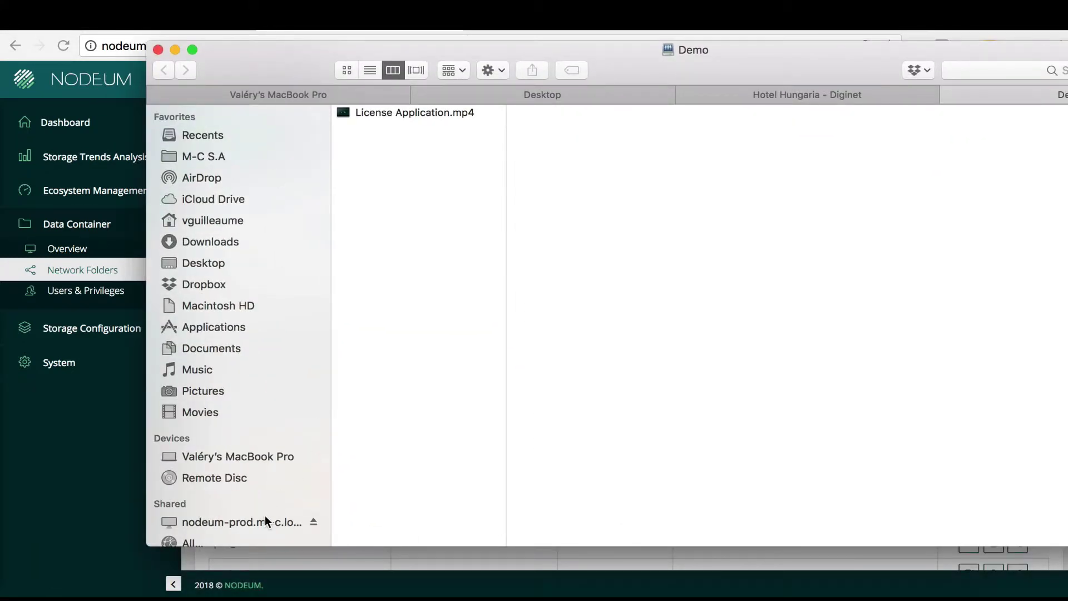
{"action": "left_click", "coordinate": [264, 520]}
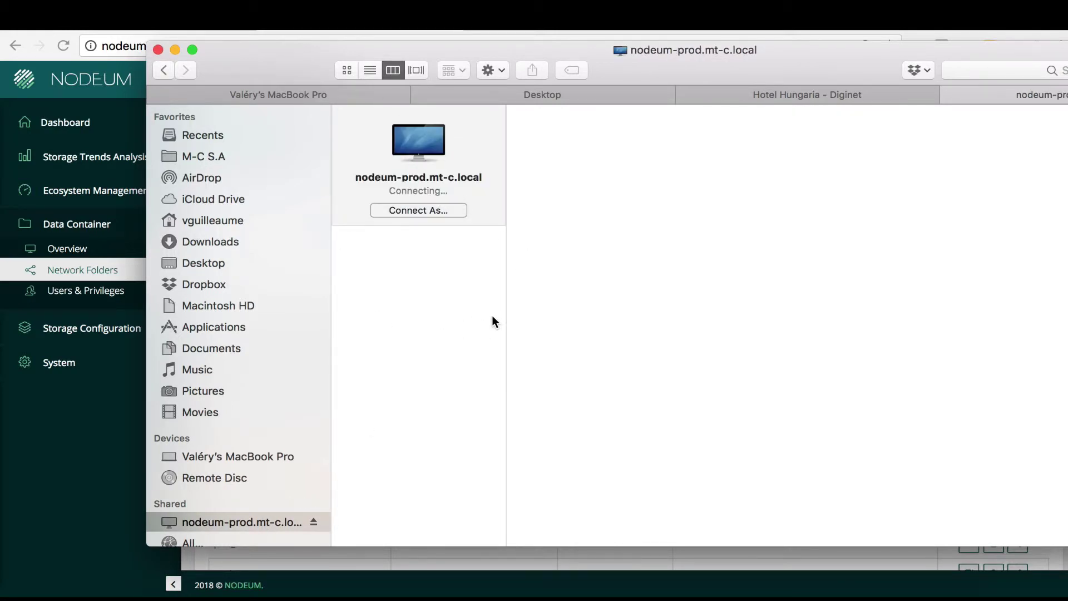
{"action": "left_click", "coordinate": [686, 92]}
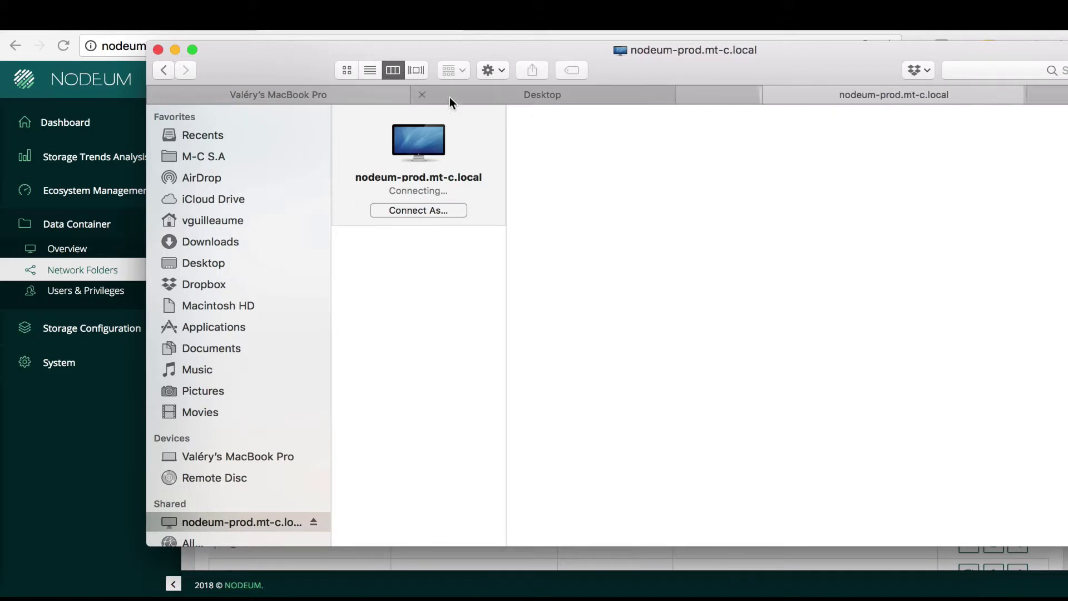
{"action": "left_click", "coordinate": [420, 94]}
{"action": "left_click", "coordinate": [407, 96]}
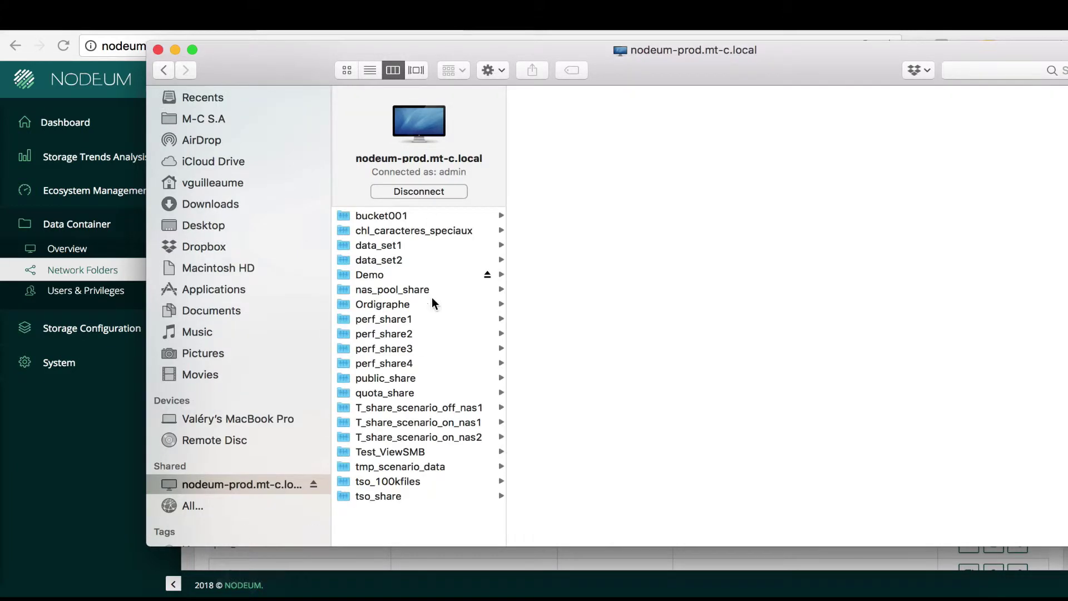
- Open the Demo share and preview License Application.mp4, then return to Nodeum
{"action": "left_click", "coordinate": [421, 276]}
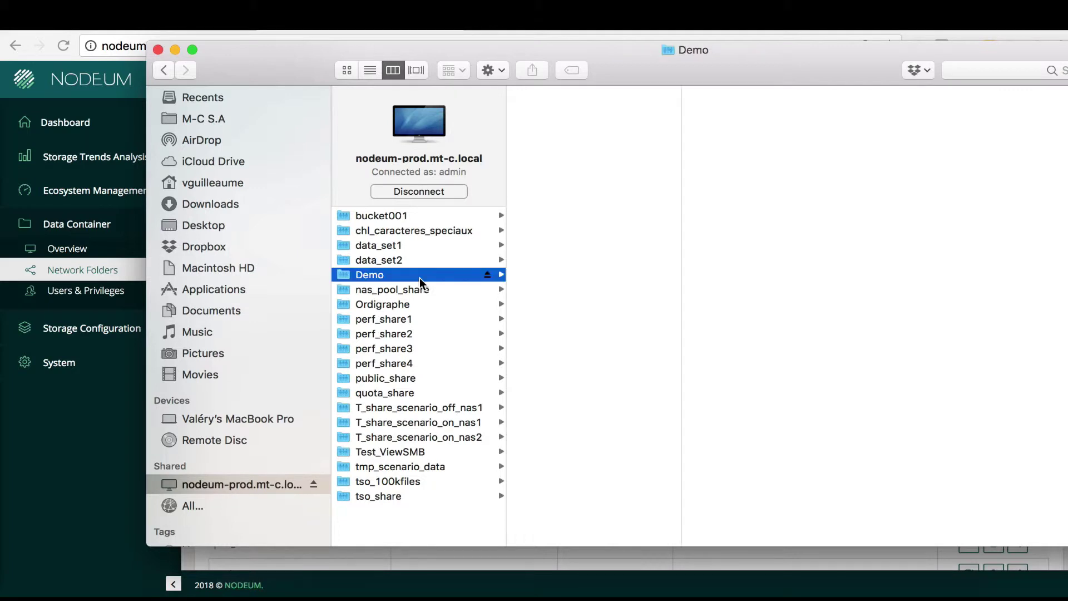
{"action": "left_click", "coordinate": [459, 72]}
{"action": "left_click", "coordinate": [459, 84]}
{"action": "left_click", "coordinate": [444, 72]}
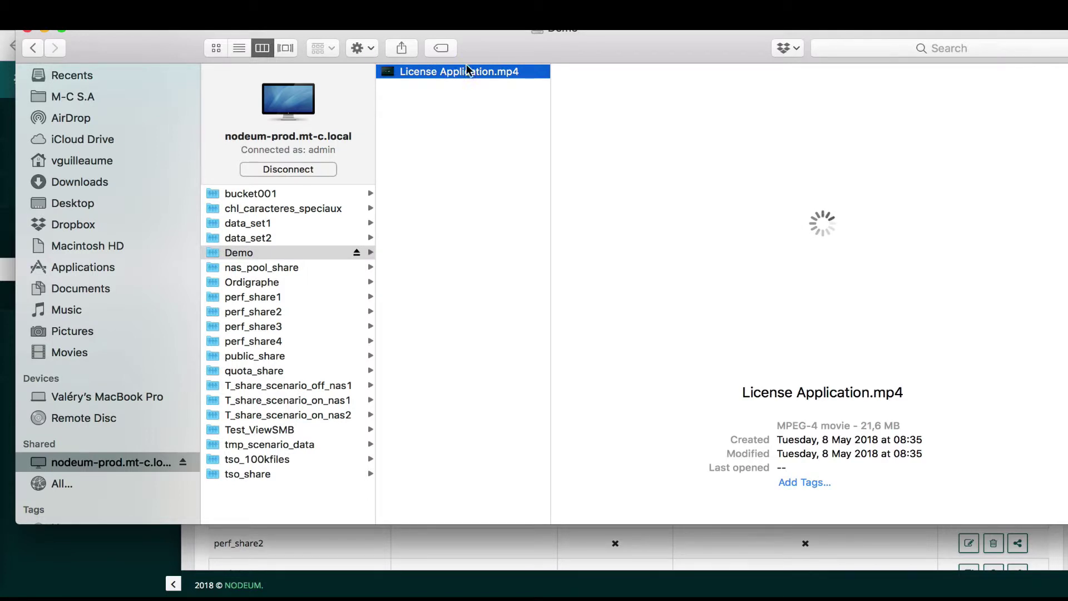
{"action": "left_click", "coordinate": [479, 138]}
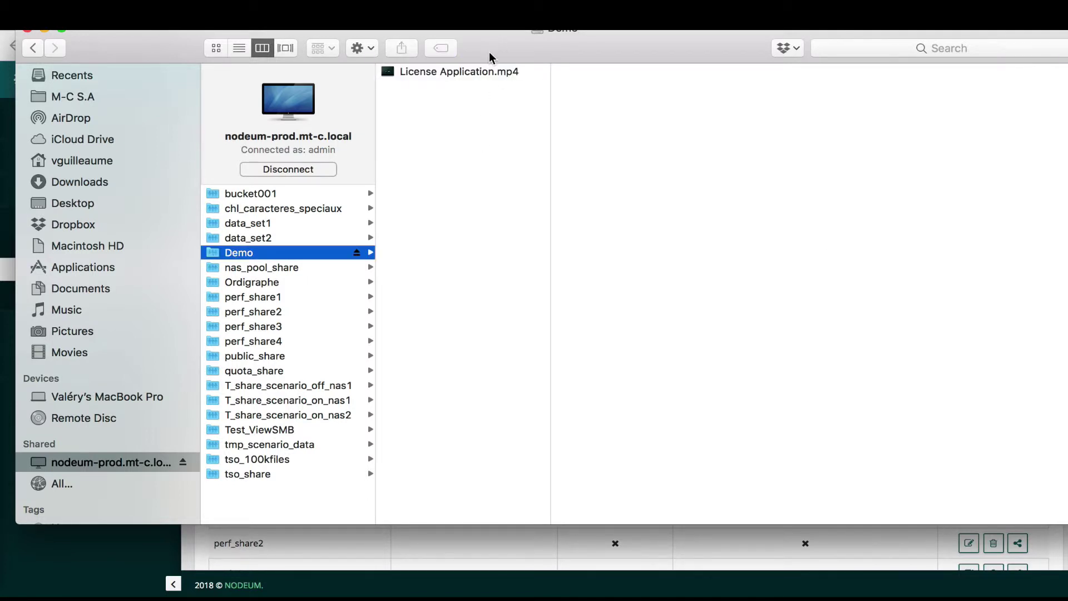
{"action": "left_click_drag", "start_coordinate": [488, 46], "coordinate": [496, 60]}
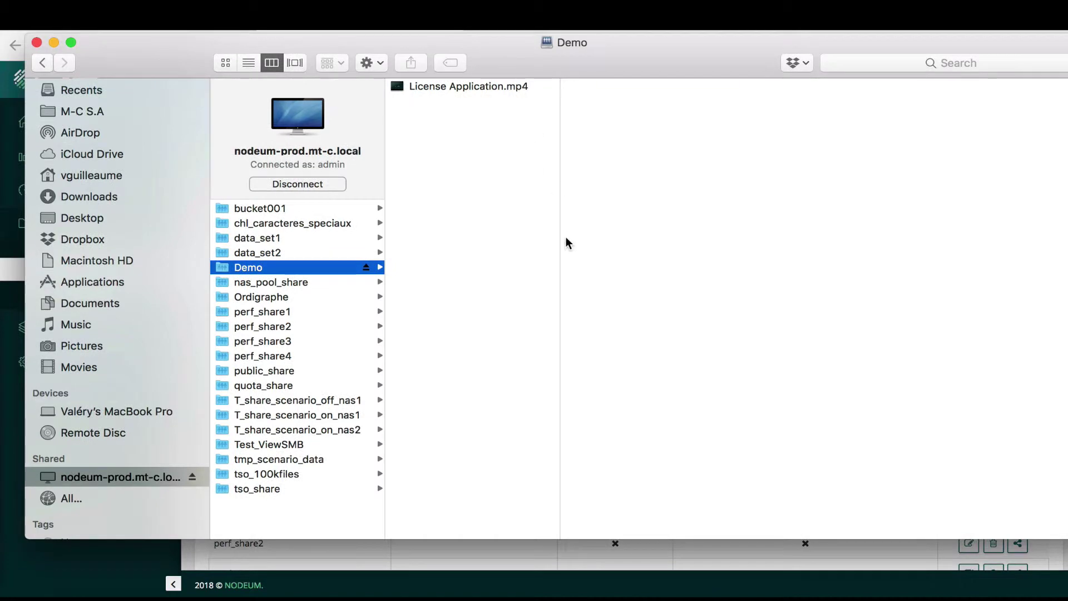
{"action": "left_click", "coordinate": [490, 35]}
- Search Nodeum for 'license' and confirm License Application.mp4 (21.627 MB) is on cloud bucket nodeum
{"action": "type", "text": "license"}
{"action": "key", "text": "Return"}
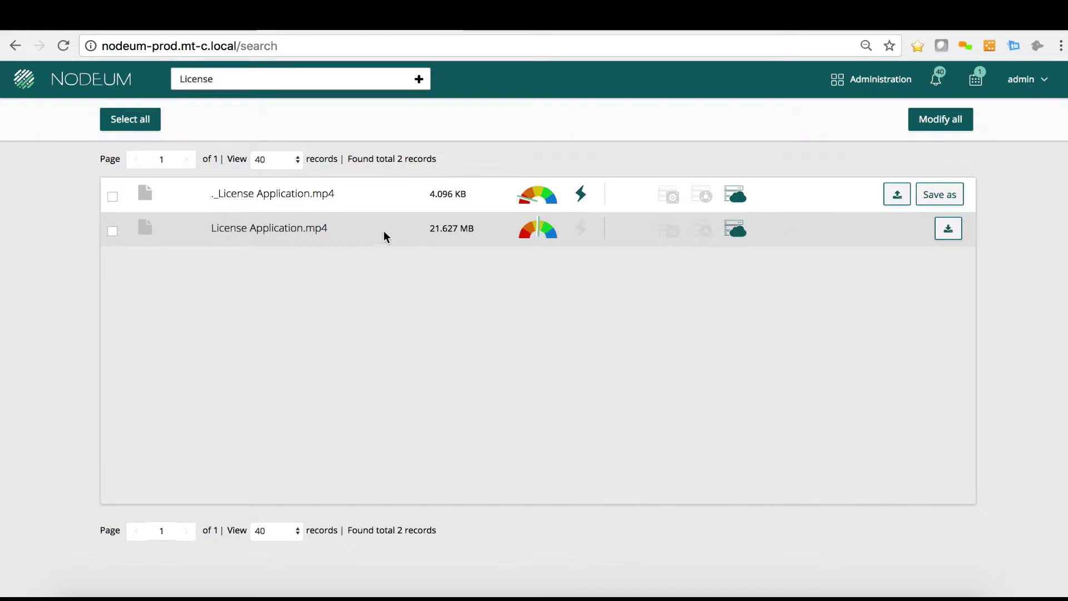
{"action": "mouse_move", "coordinate": [747, 232]}
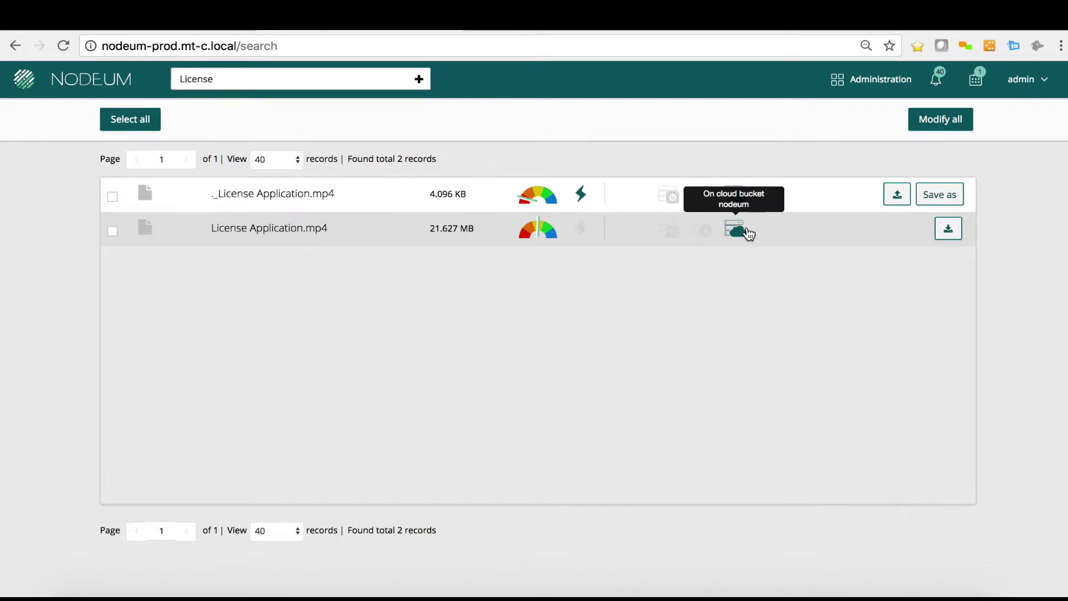
- Browse the nodeum bucket's Demo folder in Wasabi and view License Application.mp4's 20.6 MB details
{"action": "left_click", "coordinate": [148, 32]}
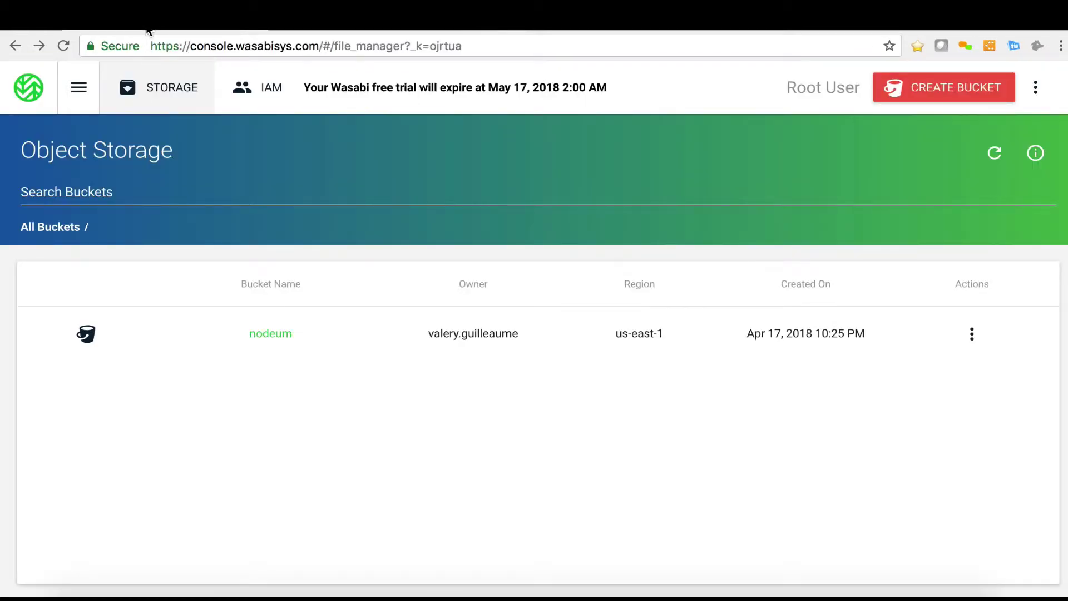
{"action": "left_click", "coordinate": [277, 335]}
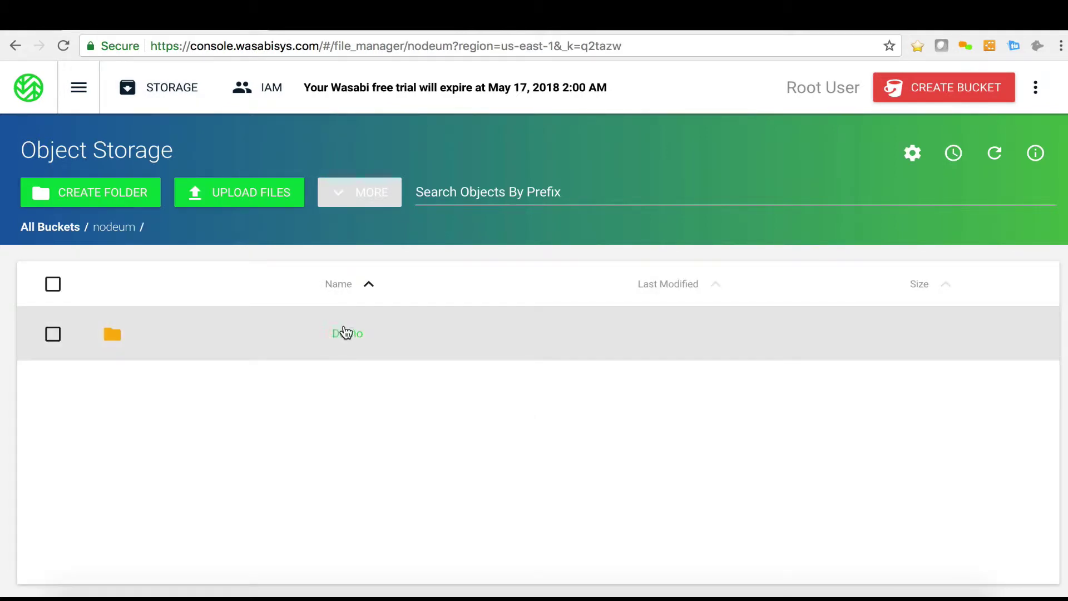
{"action": "left_click", "coordinate": [351, 334]}
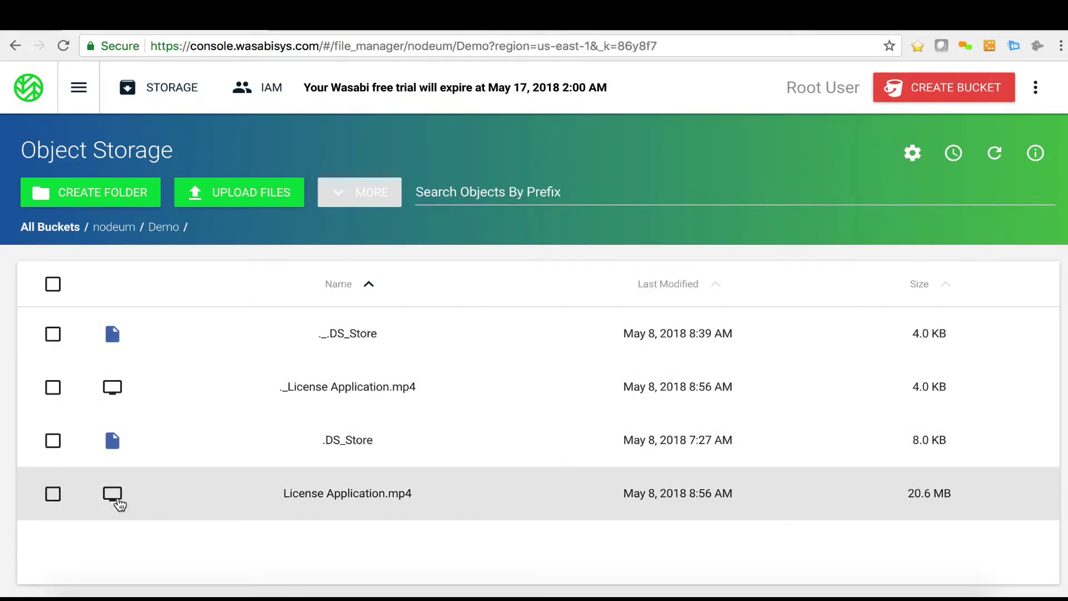
{"action": "left_click", "coordinate": [53, 494]}
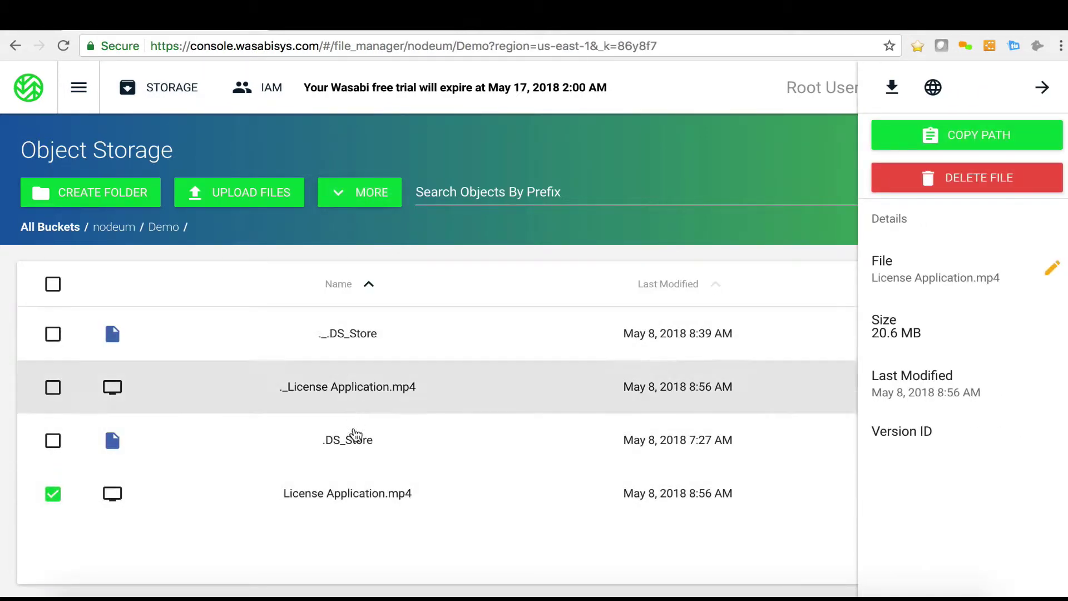
{"action": "left_click", "coordinate": [1042, 88]}
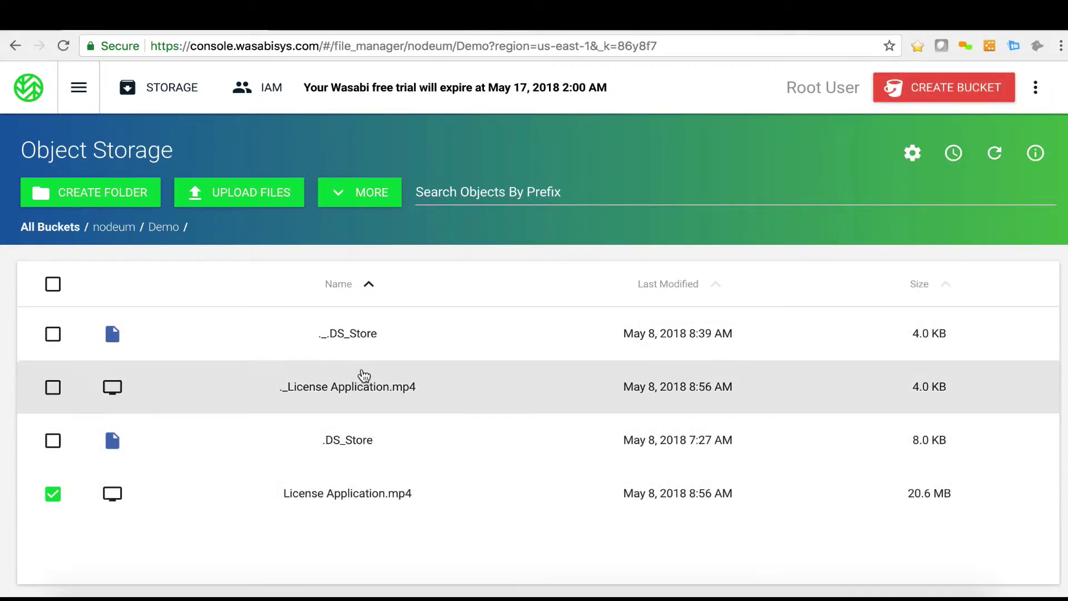
{"action": "left_click", "coordinate": [290, 27]}
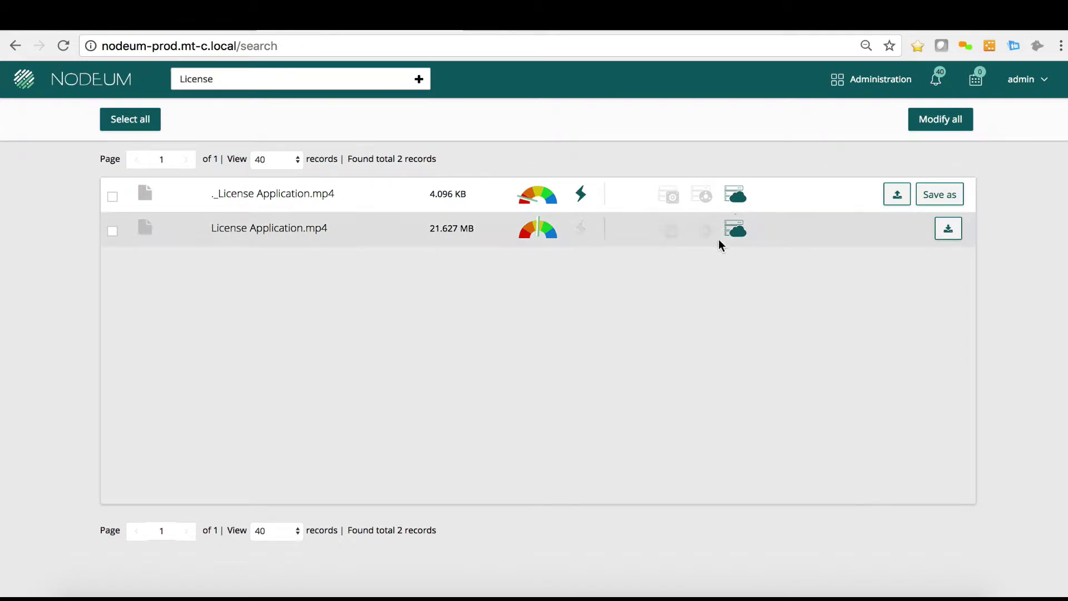
- Select License Application.mp4 in the Demo share's Finder window and move the window aside
{"action": "mouse_move", "coordinate": [729, 243]}
{"action": "left_click", "coordinate": [72, 591]}
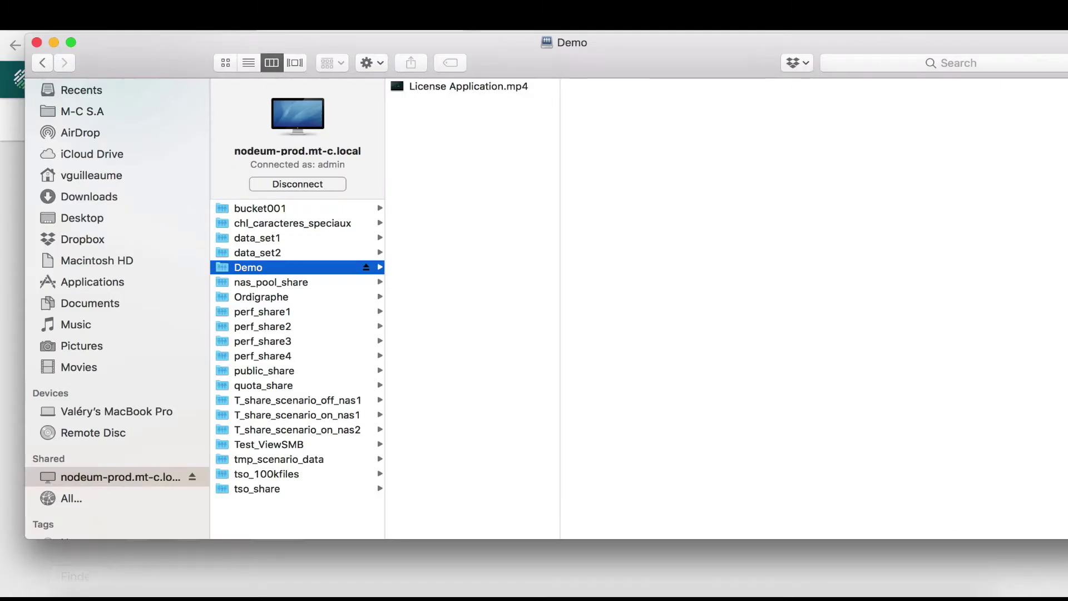
{"action": "left_click", "coordinate": [501, 89]}
{"action": "left_click_drag", "start_coordinate": [509, 55], "coordinate": [507, 324]}
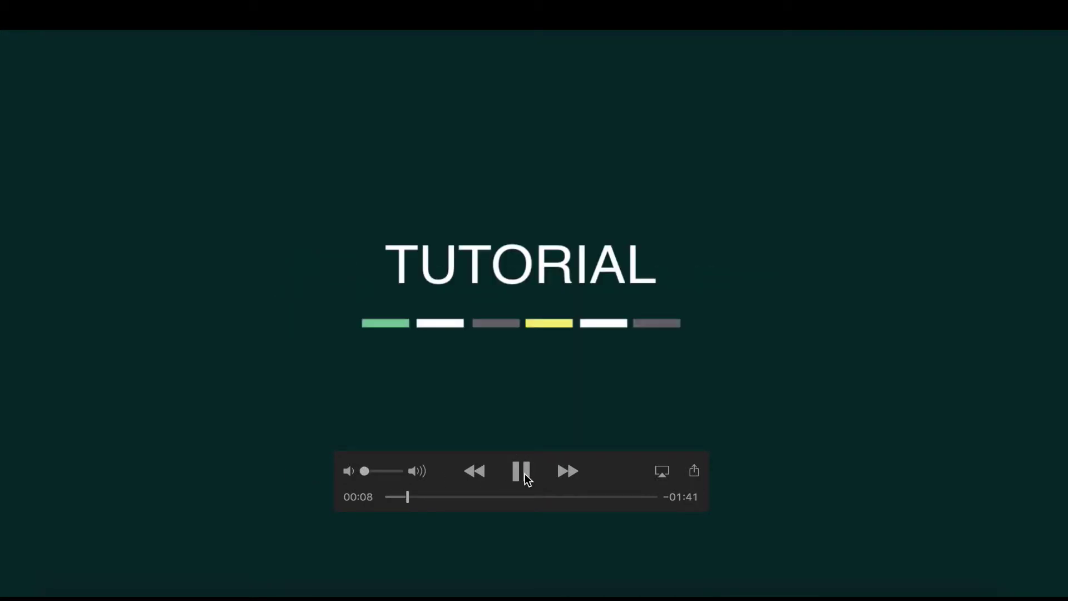
- Play the tutorial video in QuickTime and pause it at 00:16
{"action": "left_click", "coordinate": [526, 474]}
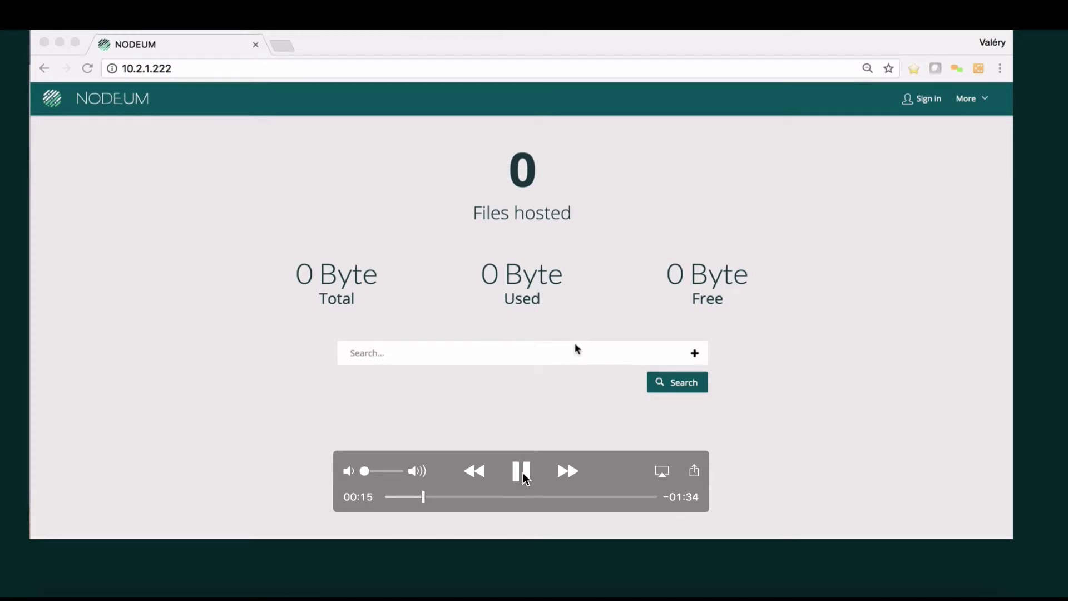
{"action": "left_click", "coordinate": [523, 477]}
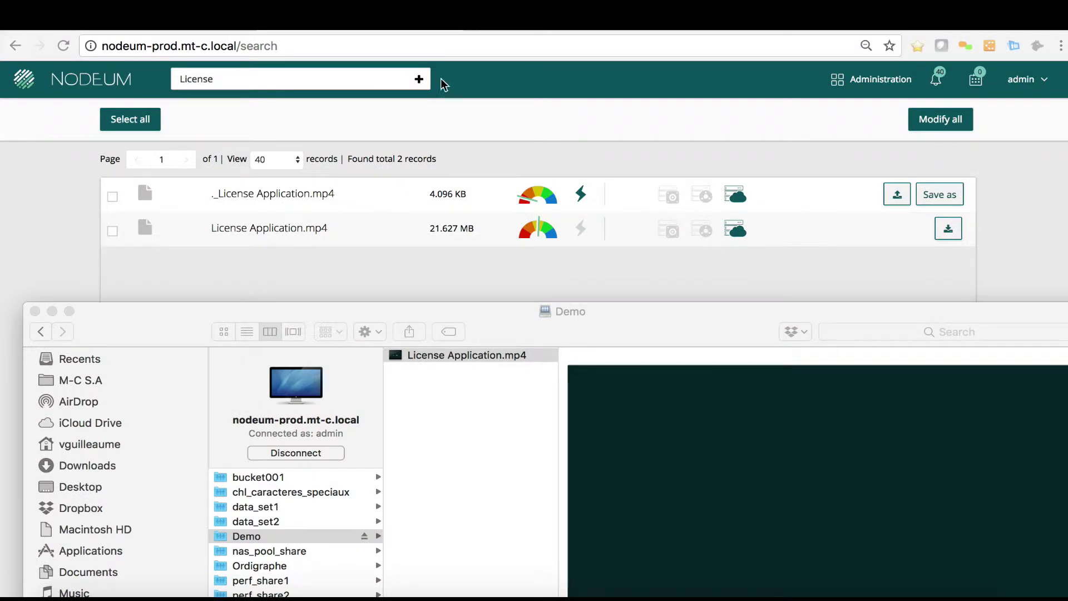
- Back in the 'License' search results, confirm License Application.mp4 is on cloud bucket nodeum
{"action": "left_click", "coordinate": [383, 86]}
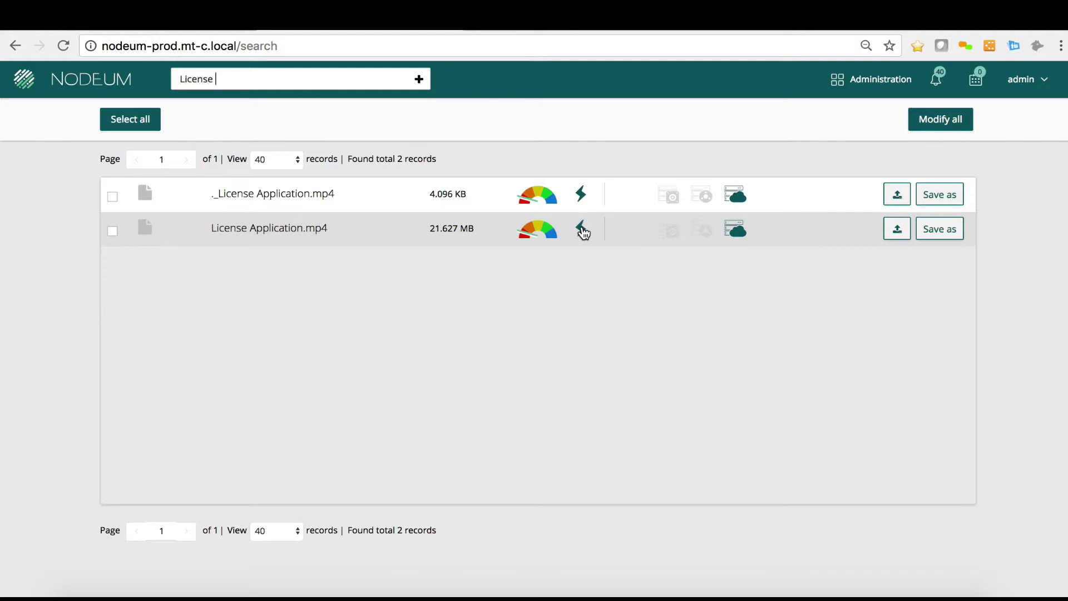
{"action": "mouse_move", "coordinate": [746, 239]}
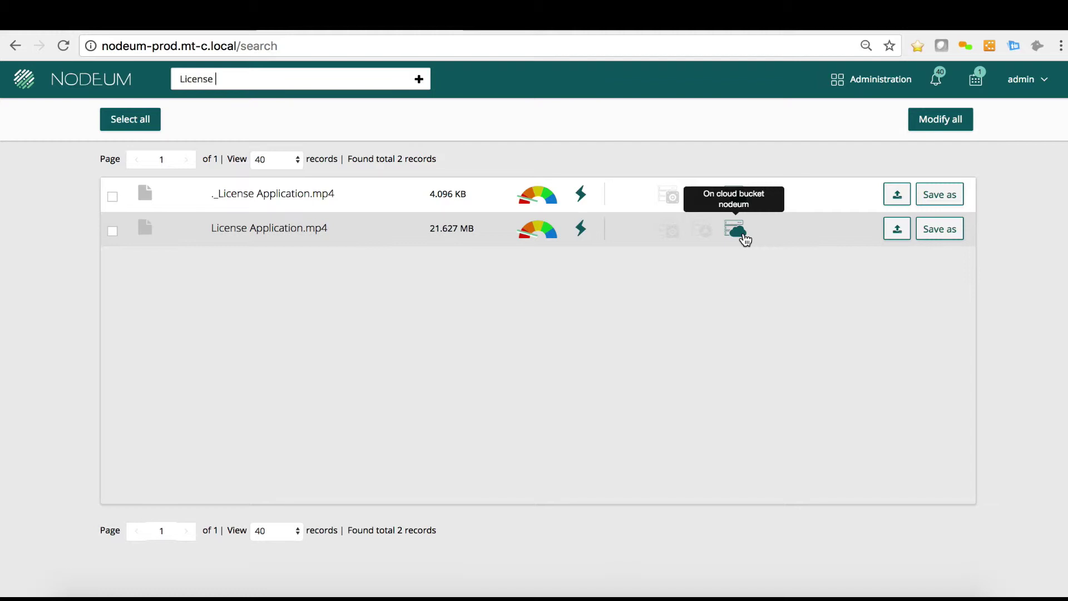
- Copy LP1_Video.mp4 from Movies into the Demo share on nodeum-prod.mt-c.local
{"action": "left_click", "coordinate": [77, 595]}
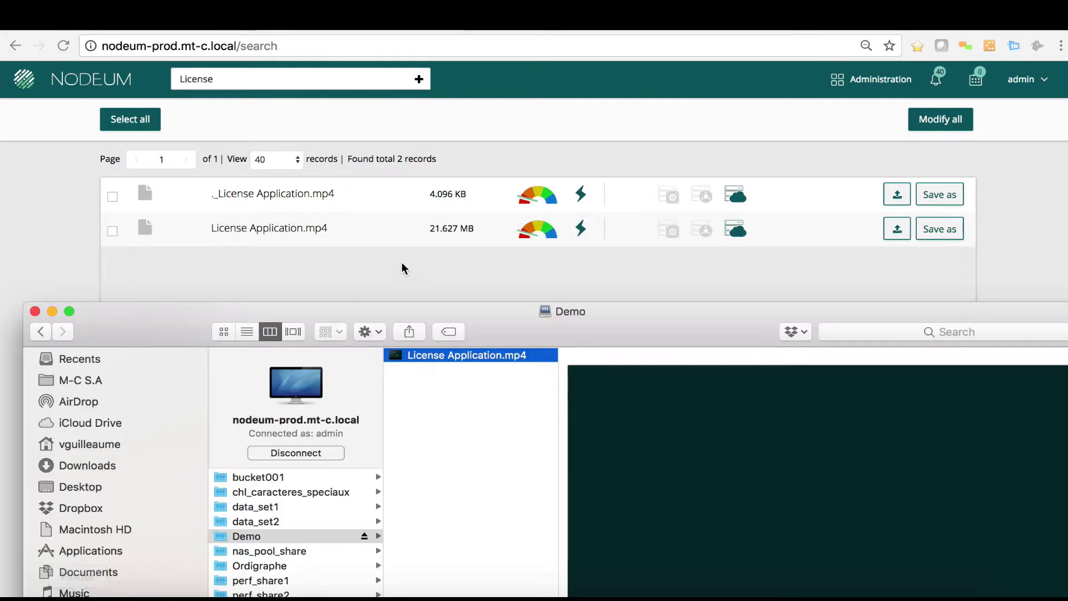
{"action": "left_click_drag", "start_coordinate": [389, 310], "coordinate": [365, 60]}
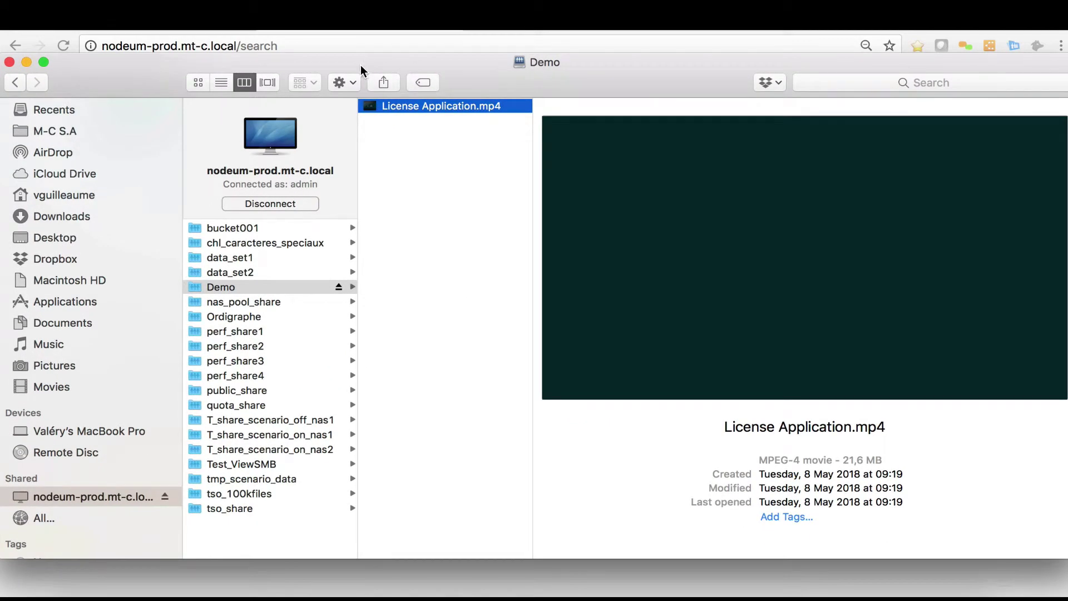
{"action": "left_click", "coordinate": [83, 389]}
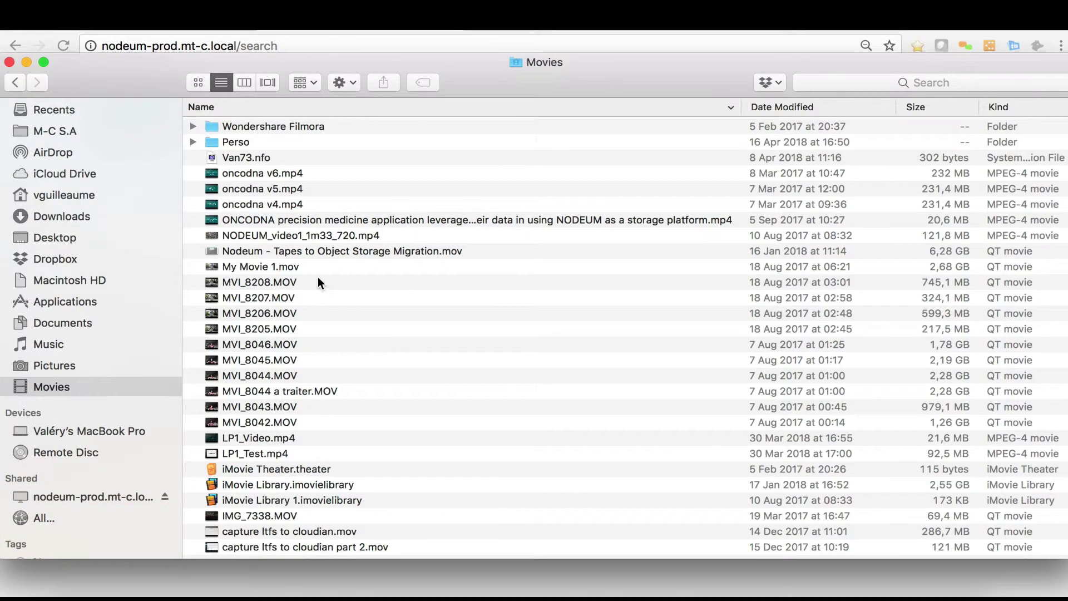
{"action": "left_click", "coordinate": [268, 176]}
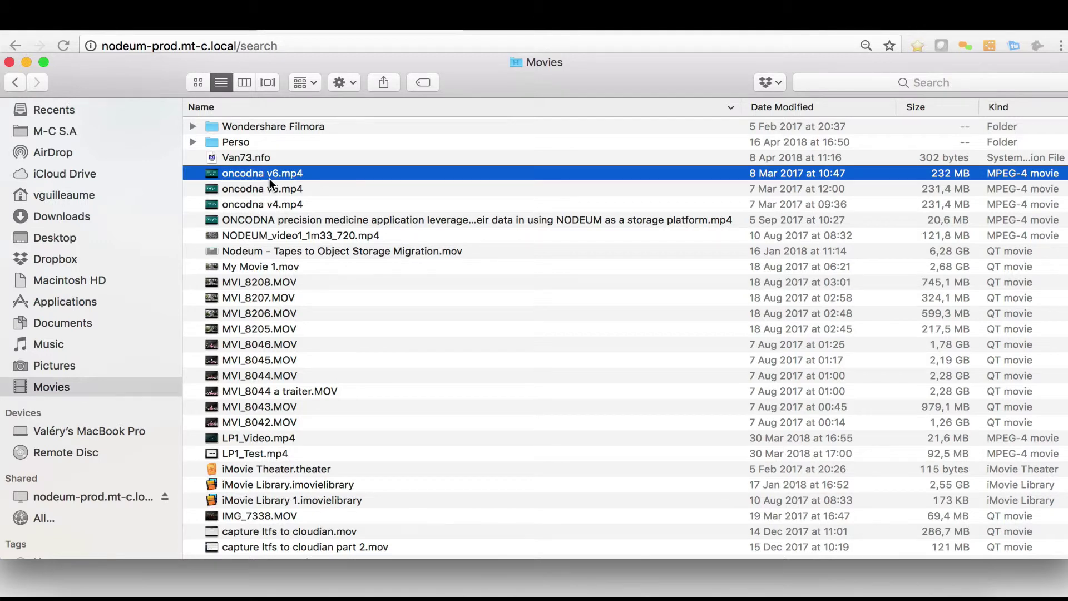
{"action": "left_click", "coordinate": [309, 438]}
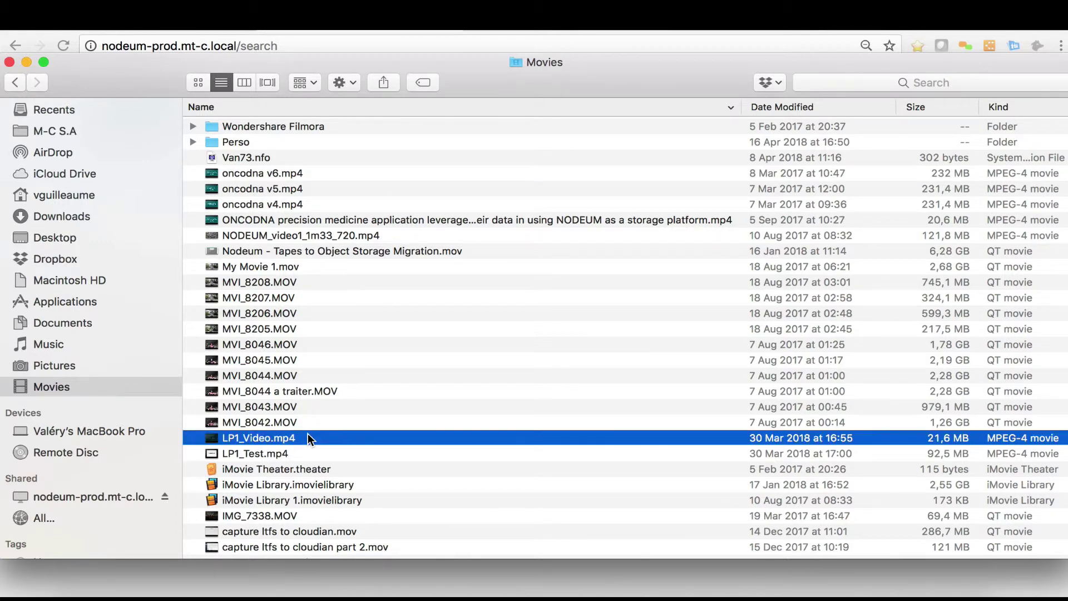
{"action": "left_click", "coordinate": [85, 497]}
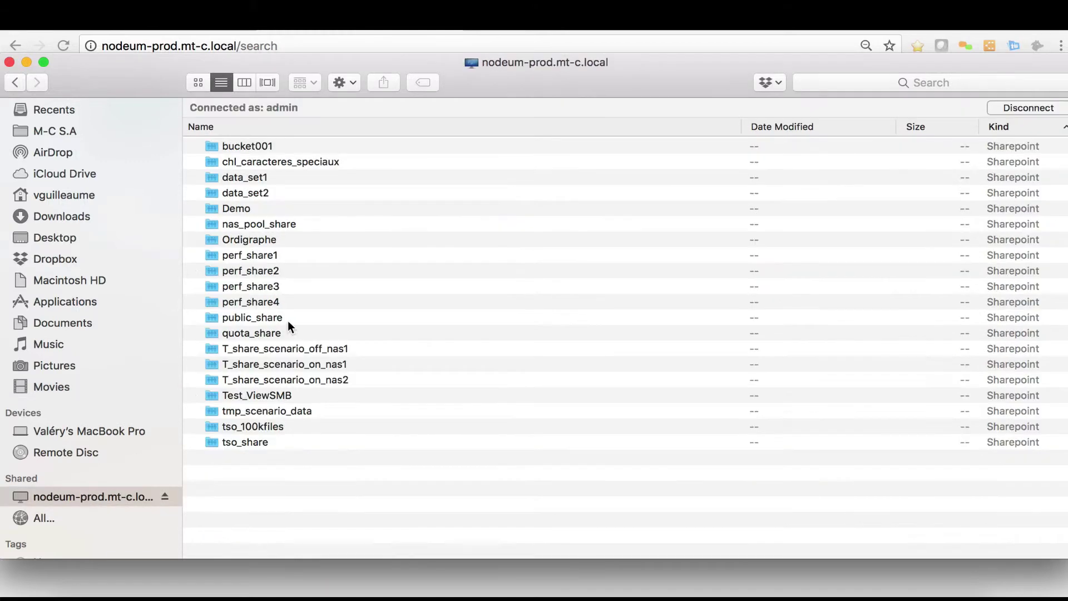
{"action": "double_click", "coordinate": [265, 207]}
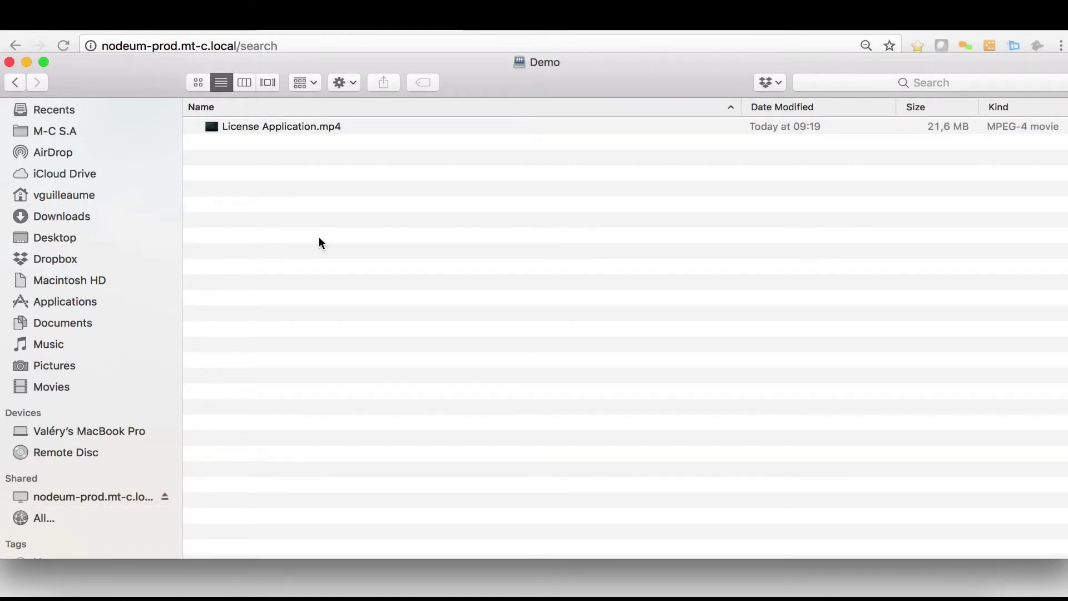
{"action": "key", "text": "super+v"}
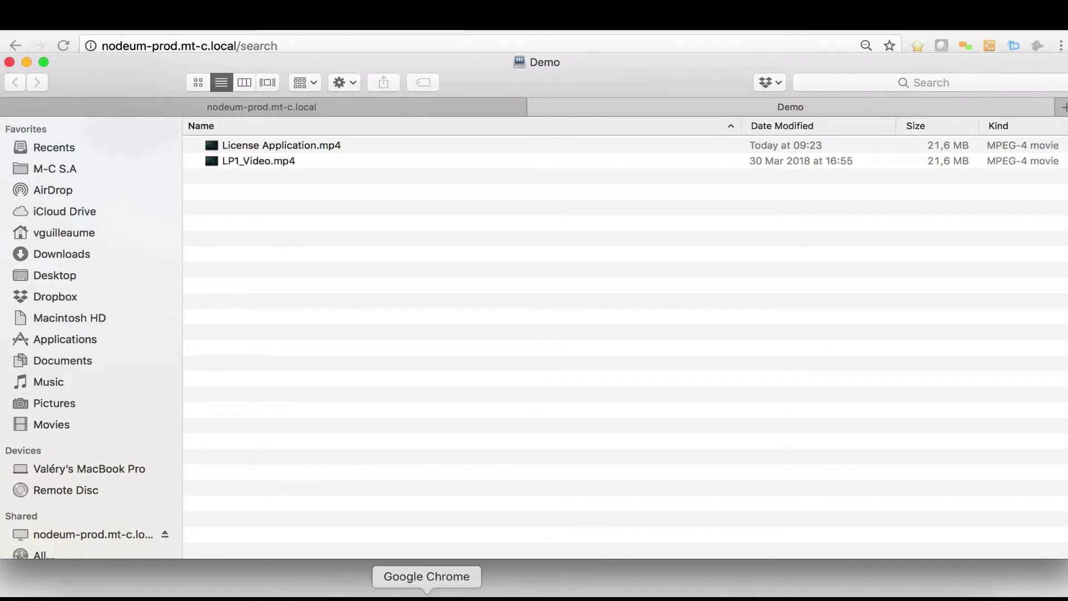
- Search Nodeum for 'LP1' to find LP1_Video.mp4 in the catalogue
{"action": "left_click", "coordinate": [427, 594]}
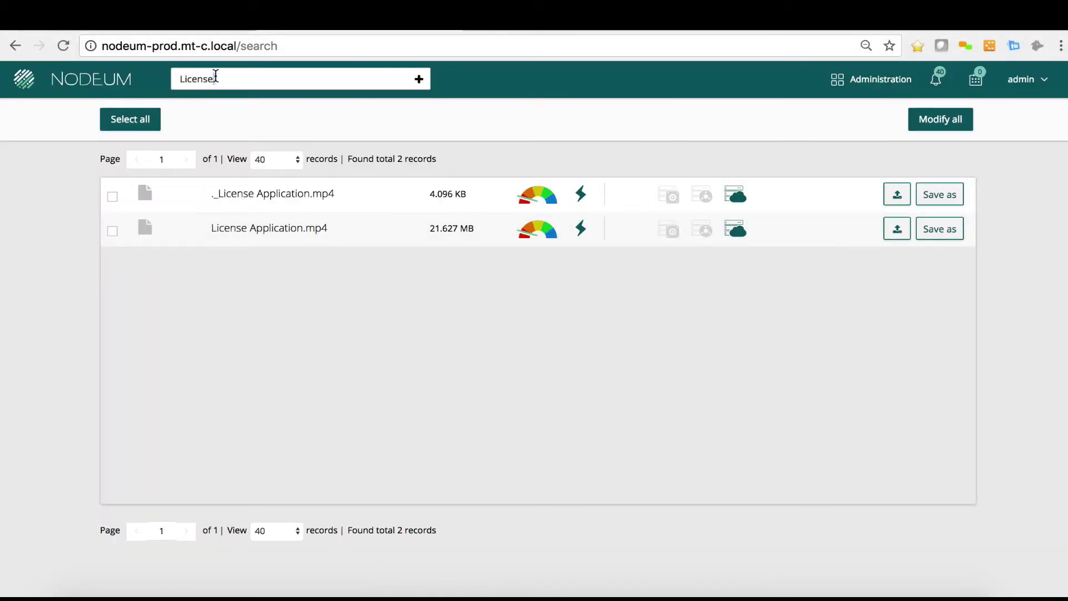
{"action": "left_click", "coordinate": [90, 79]}
{"action": "type", "text": "LP1"}
{"action": "key", "text": "Return"}
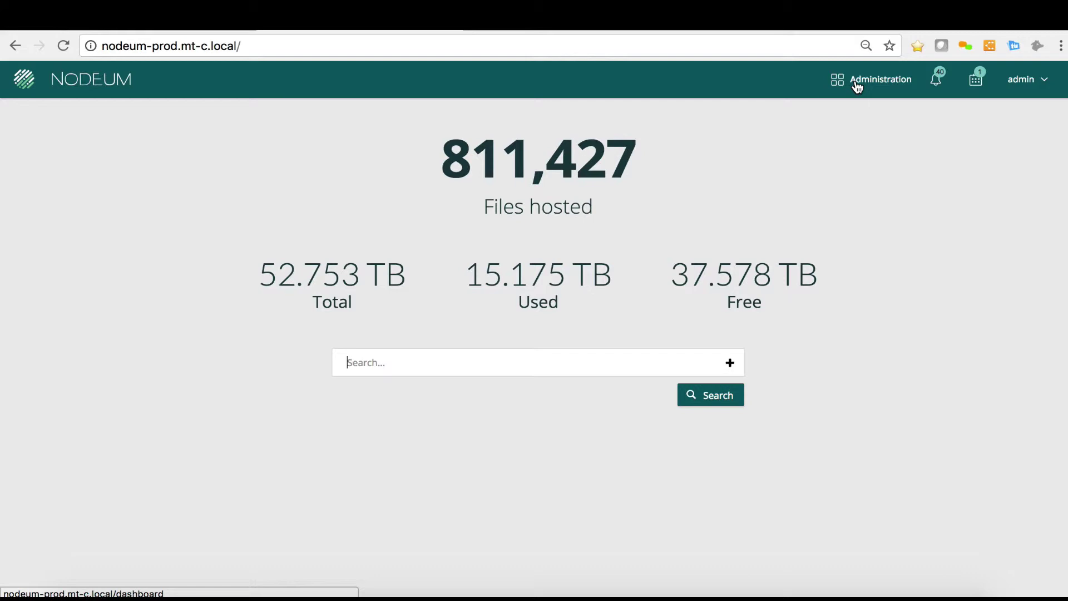
- Create a new Move task named MoveDataWasabi from the Ecosystem Management task list
{"action": "left_click", "coordinate": [857, 86]}
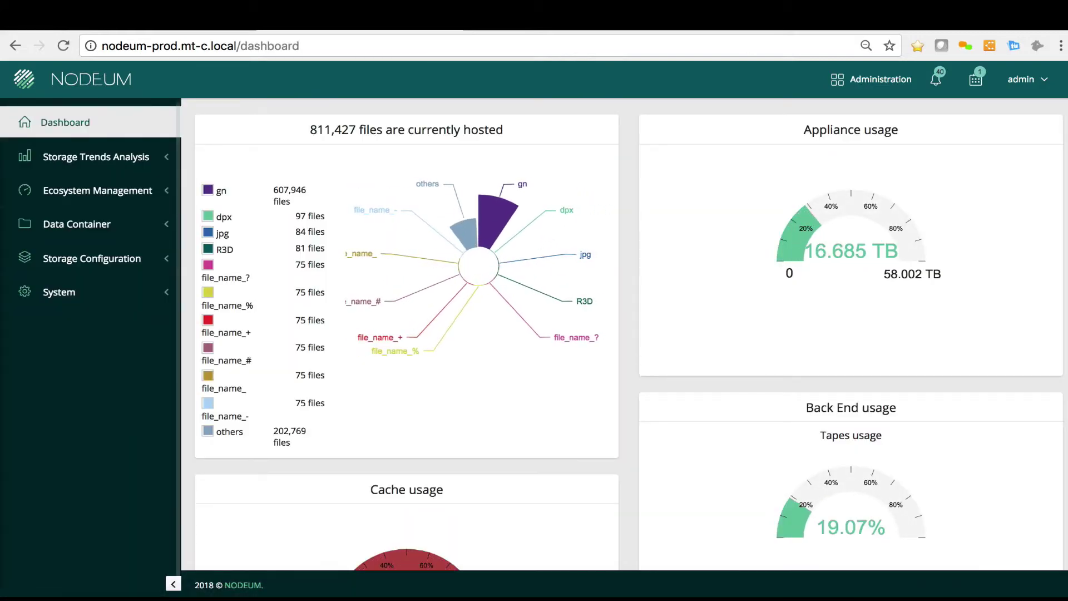
{"action": "left_click", "coordinate": [66, 195]}
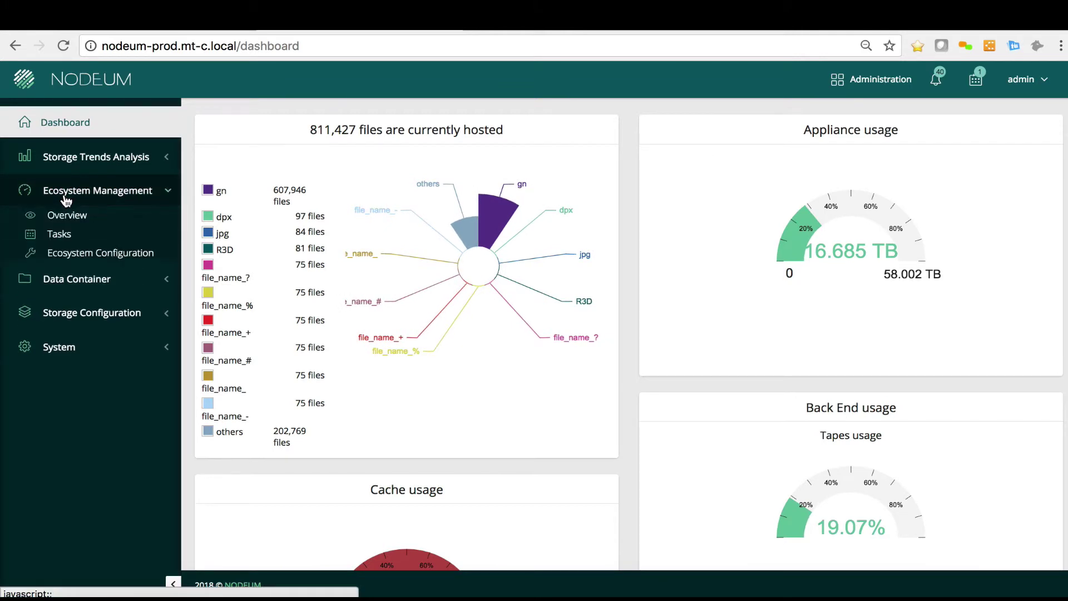
{"action": "left_click", "coordinate": [65, 242]}
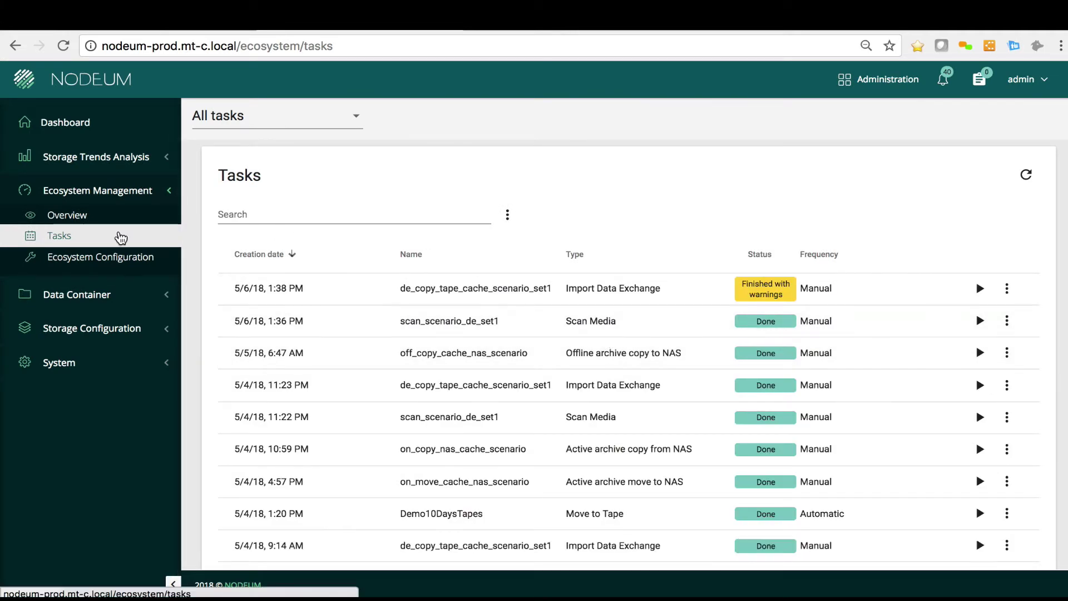
{"action": "scroll", "coordinate": [347, 256], "scroll_direction": "down", "scroll_amount": 2}
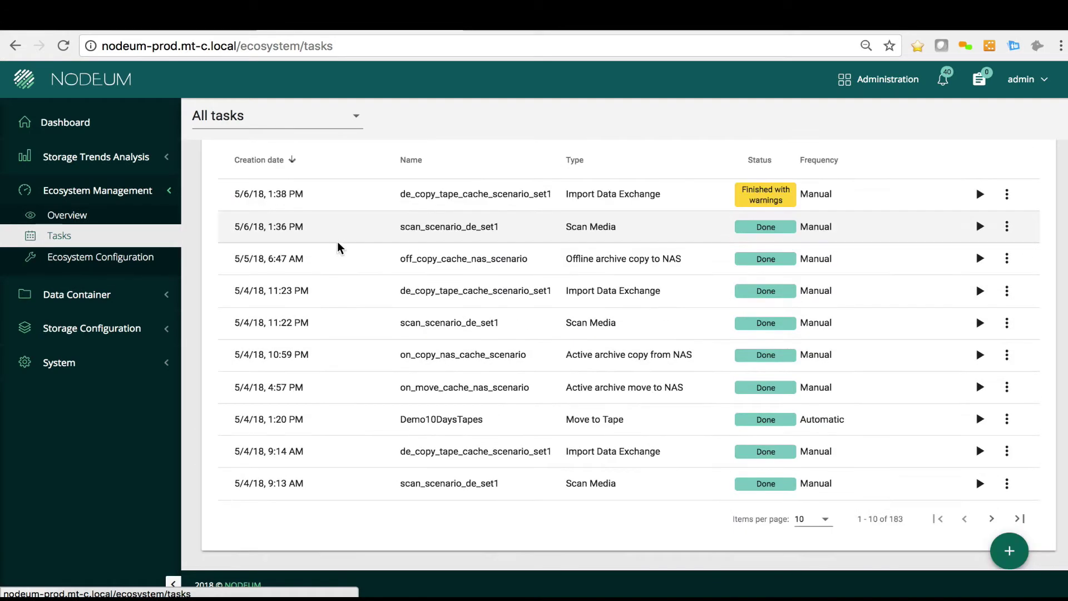
{"action": "left_click", "coordinate": [1009, 548]}
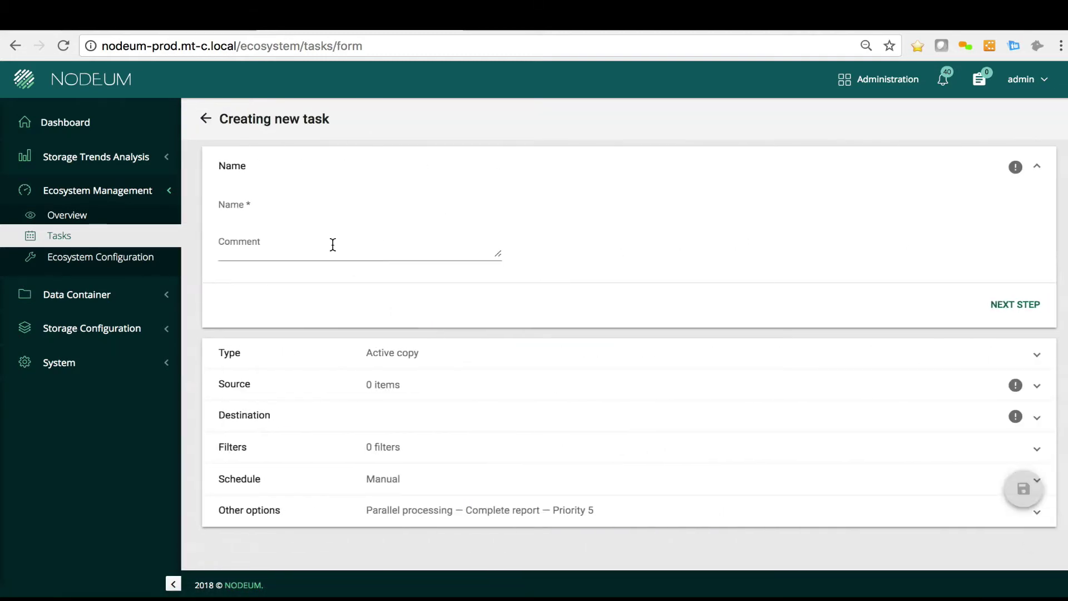
{"action": "left_click", "coordinate": [270, 205]}
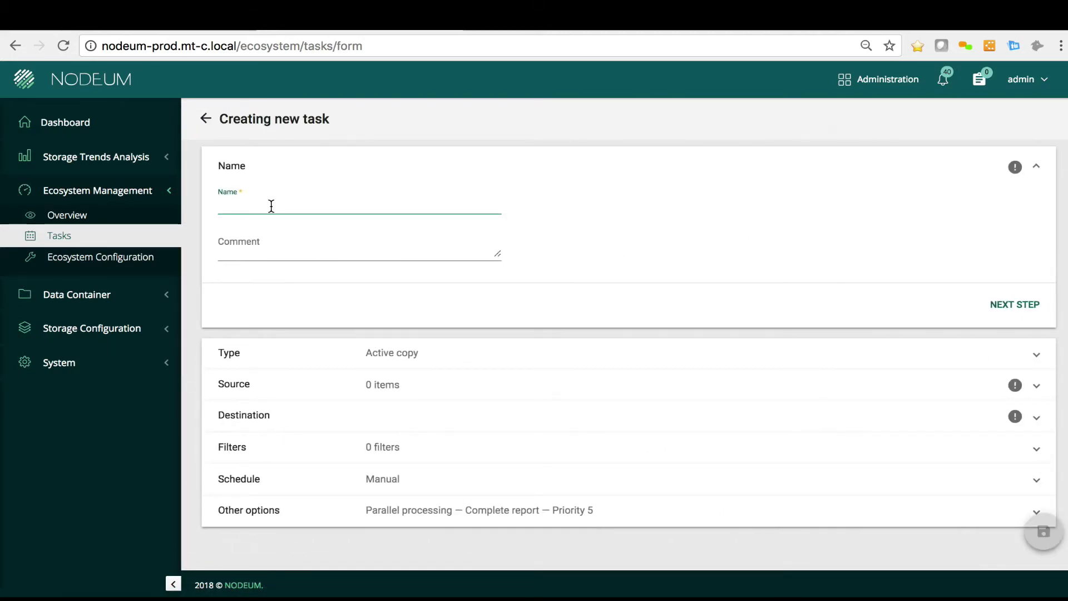
{"action": "type", "text": "MoveData"}
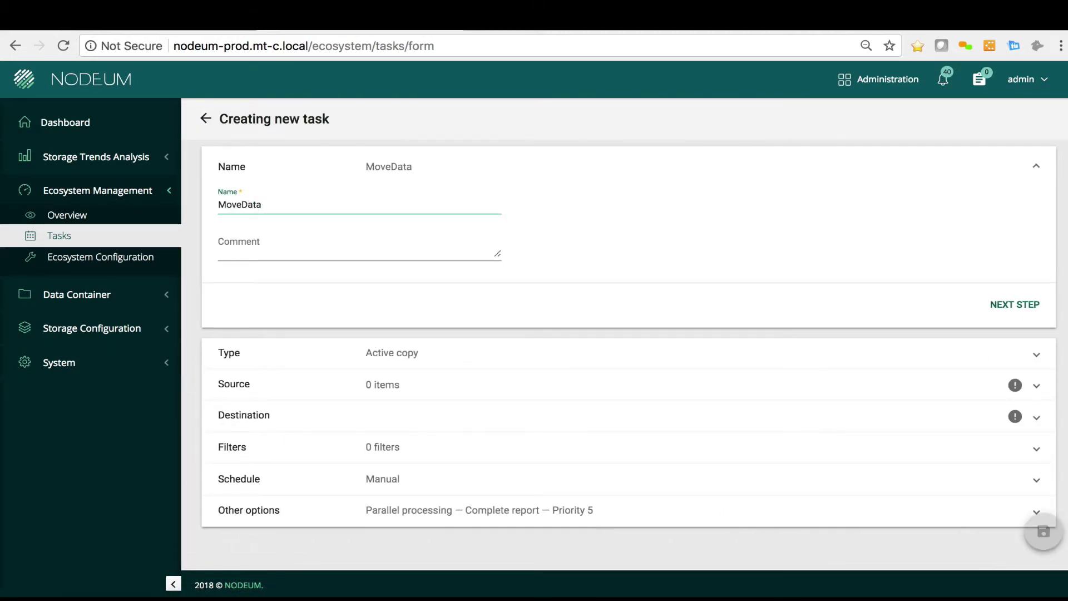
{"action": "type", "text": "Wasabi"}
{"action": "left_click", "coordinate": [313, 352]}
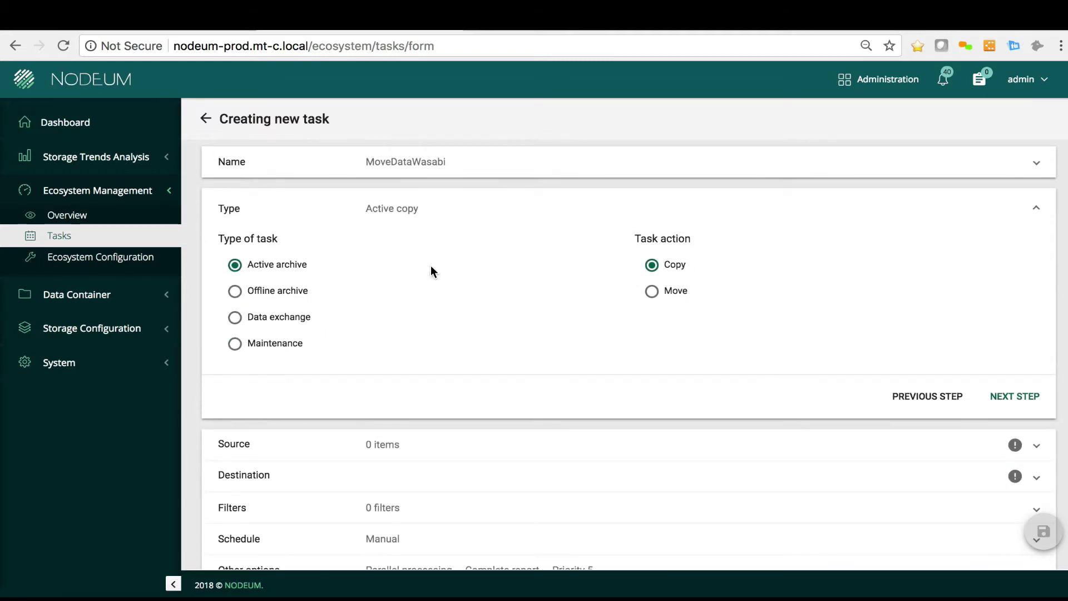
{"action": "left_click", "coordinate": [650, 288]}
- Set the task's source to all files in the Demo share
{"action": "left_click", "coordinate": [269, 445]}
{"action": "left_click", "coordinate": [241, 473]}
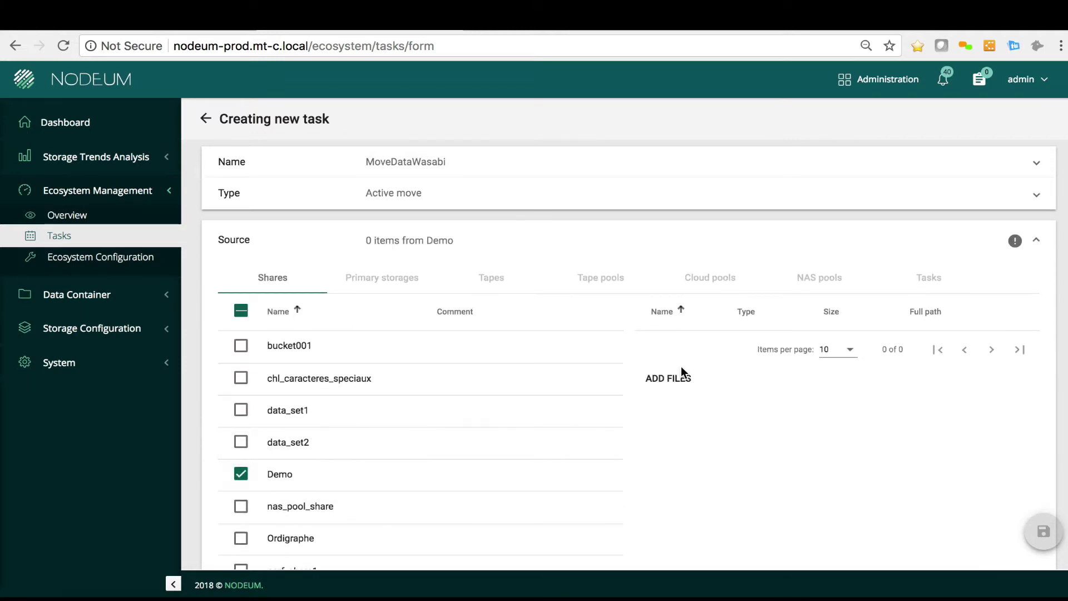
{"action": "left_click", "coordinate": [678, 381]}
{"action": "left_click", "coordinate": [189, 224]}
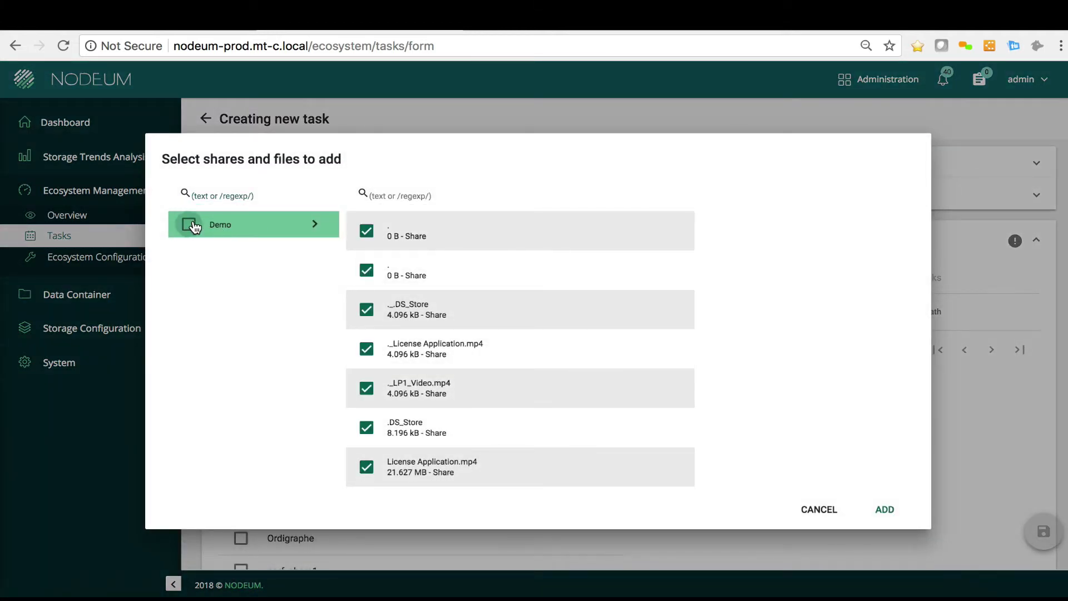
{"action": "left_click", "coordinate": [885, 508]}
- Choose the WASA cloud pool as the task's destination
{"action": "scroll", "coordinate": [539, 355], "scroll_direction": "down", "scroll_amount": 5}
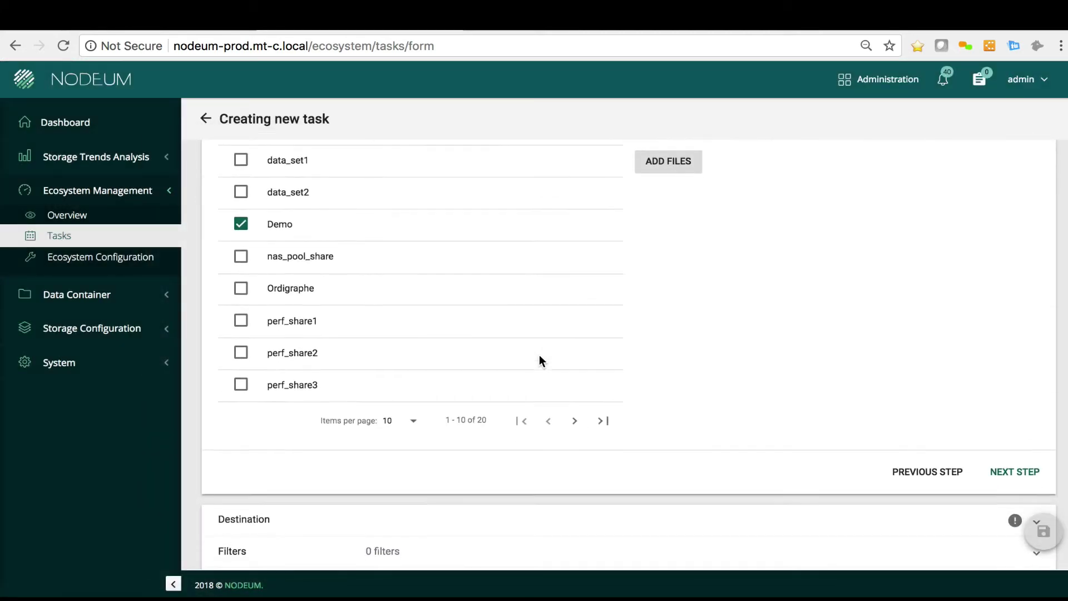
{"action": "scroll", "coordinate": [348, 410], "scroll_direction": "down", "scroll_amount": 2}
{"action": "left_click", "coordinate": [335, 408]}
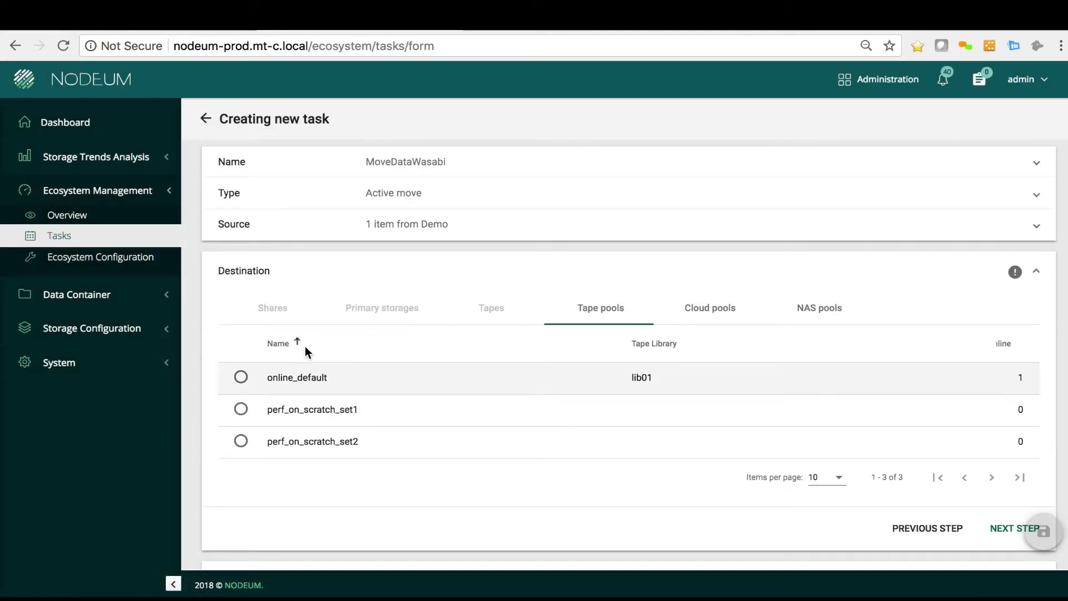
{"action": "left_click", "coordinate": [727, 314]}
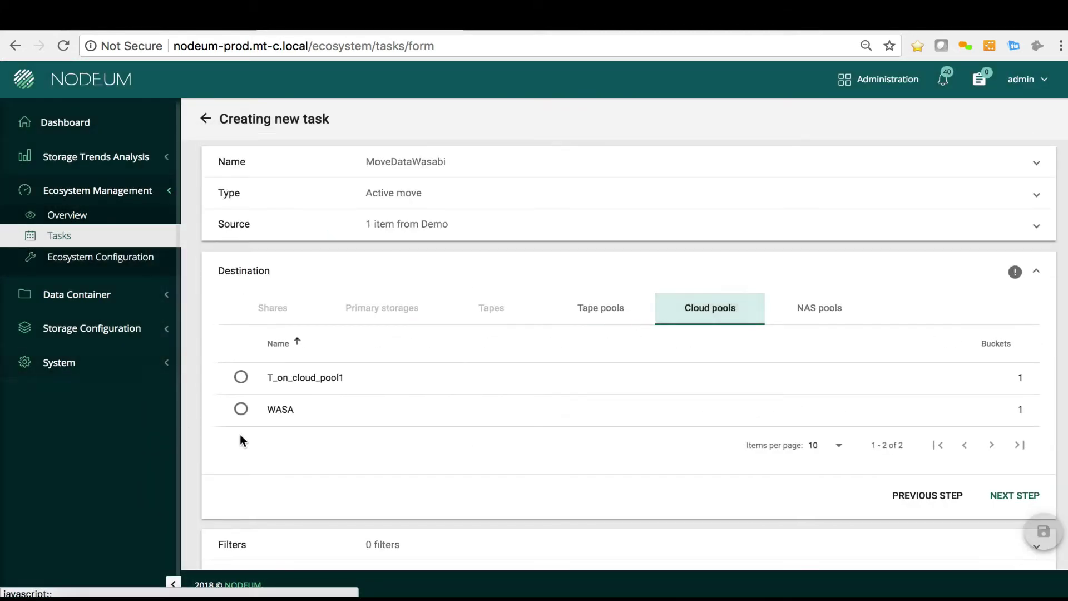
{"action": "left_click", "coordinate": [241, 410]}
{"action": "left_click", "coordinate": [1012, 496]}
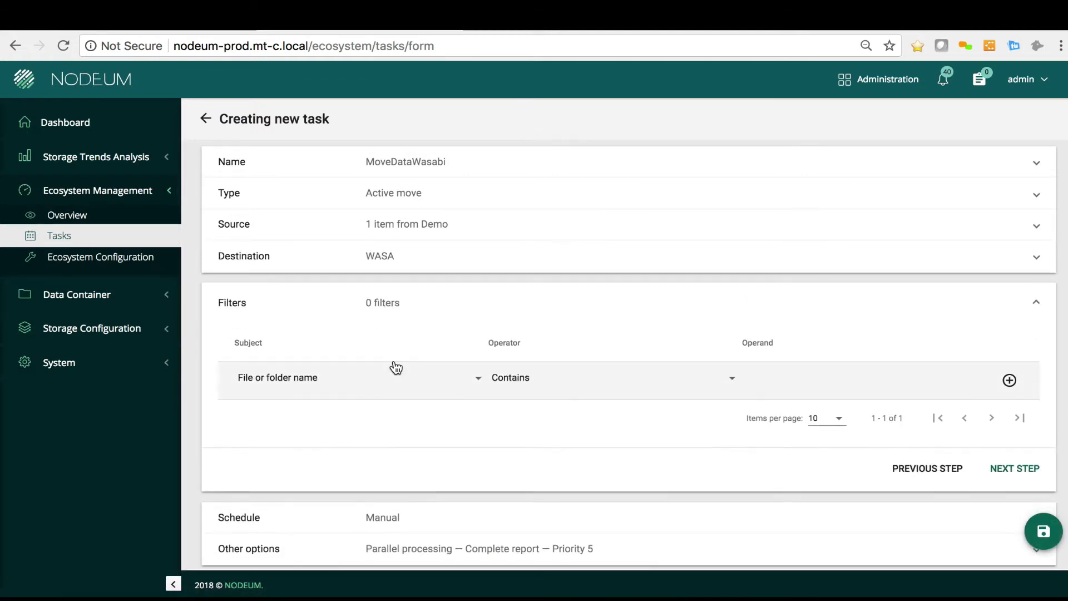
- Keep the filter subject 'File or folder name' with operator Contains
{"action": "scroll", "coordinate": [506, 392], "scroll_direction": "down", "scroll_amount": 1}
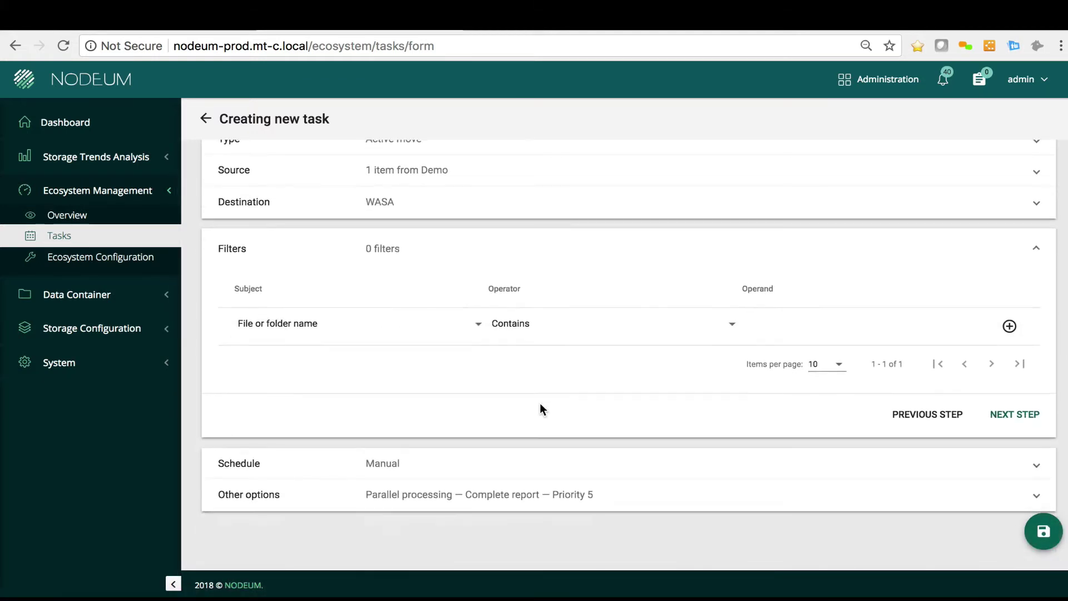
{"action": "left_click", "coordinate": [335, 336]}
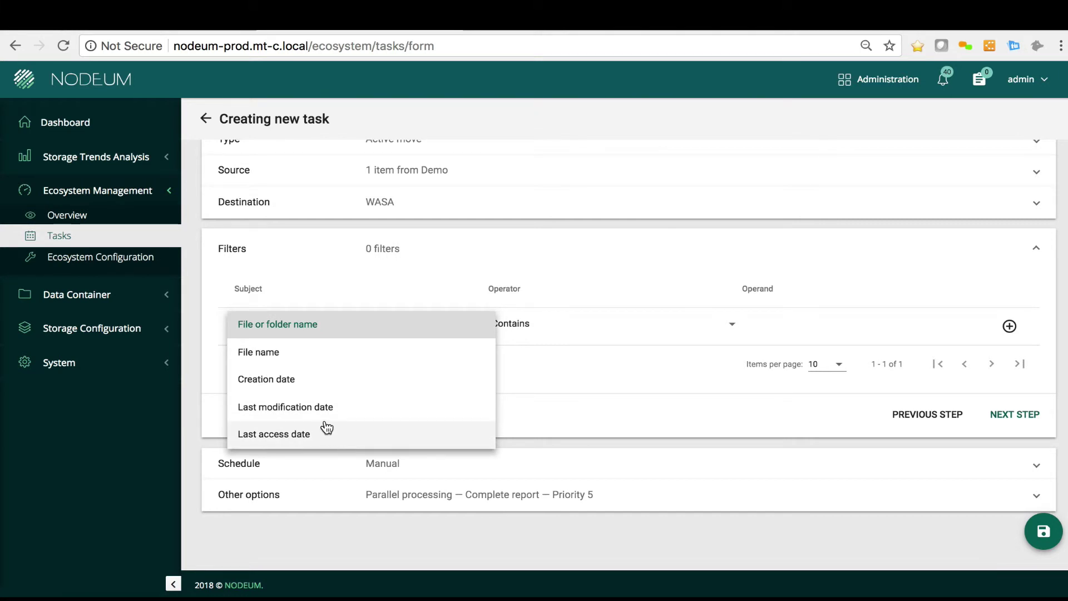
{"action": "left_click", "coordinate": [601, 397]}
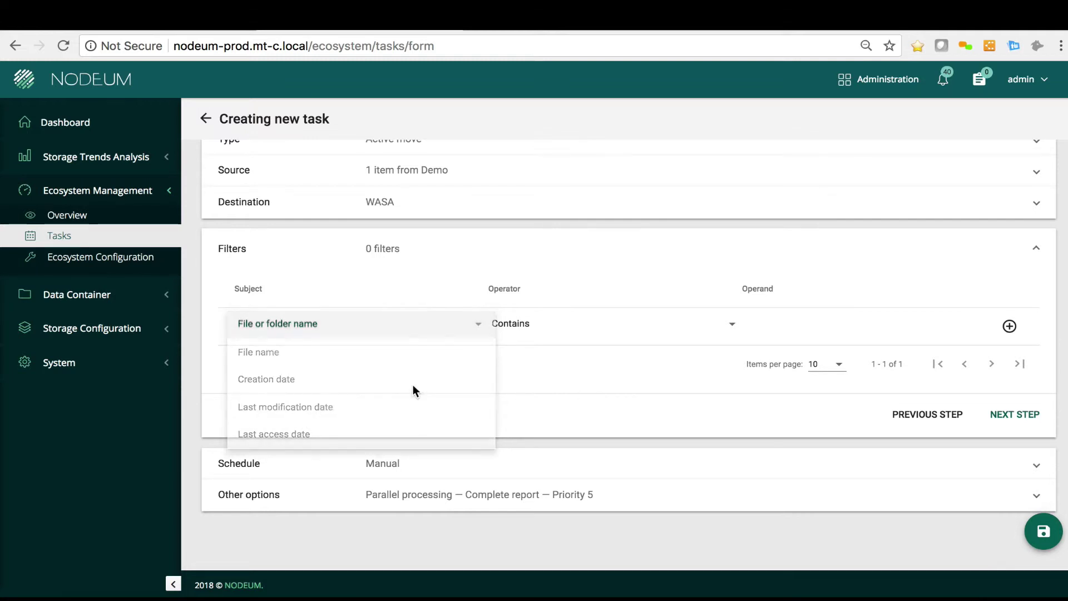
- Give the task an automatic schedule type and move on to other options
{"action": "left_click", "coordinate": [352, 473]}
{"action": "left_click", "coordinate": [265, 373]}
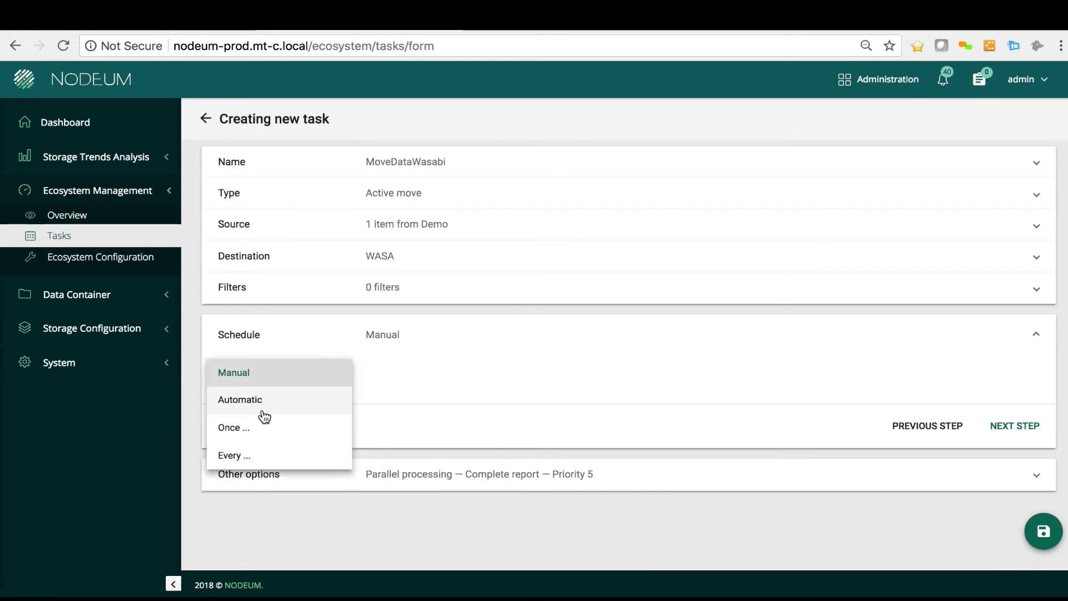
{"action": "left_click", "coordinate": [247, 396]}
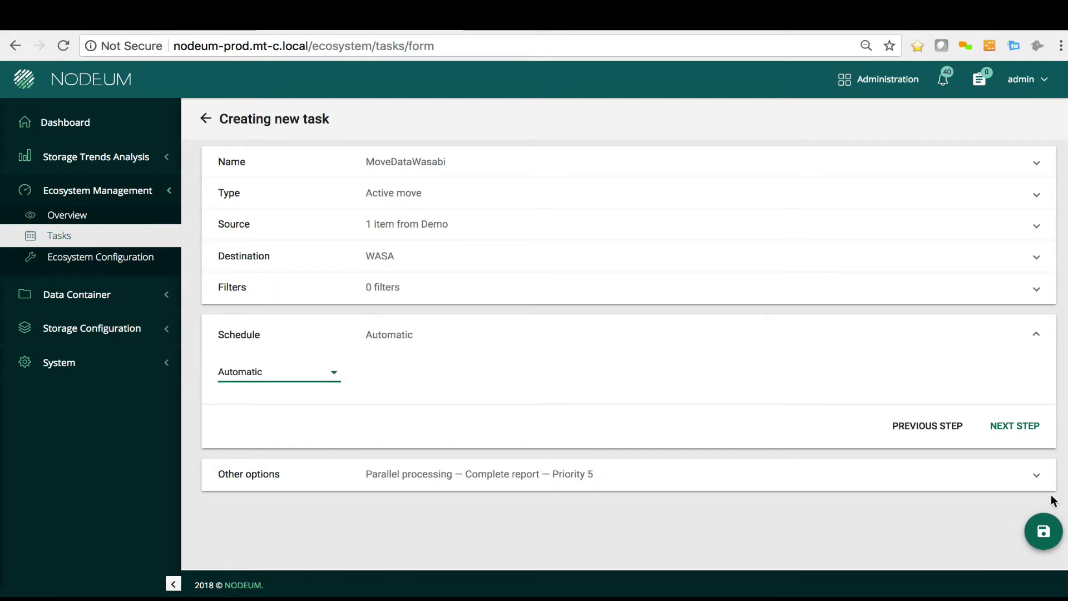
{"action": "left_click", "coordinate": [1026, 435]}
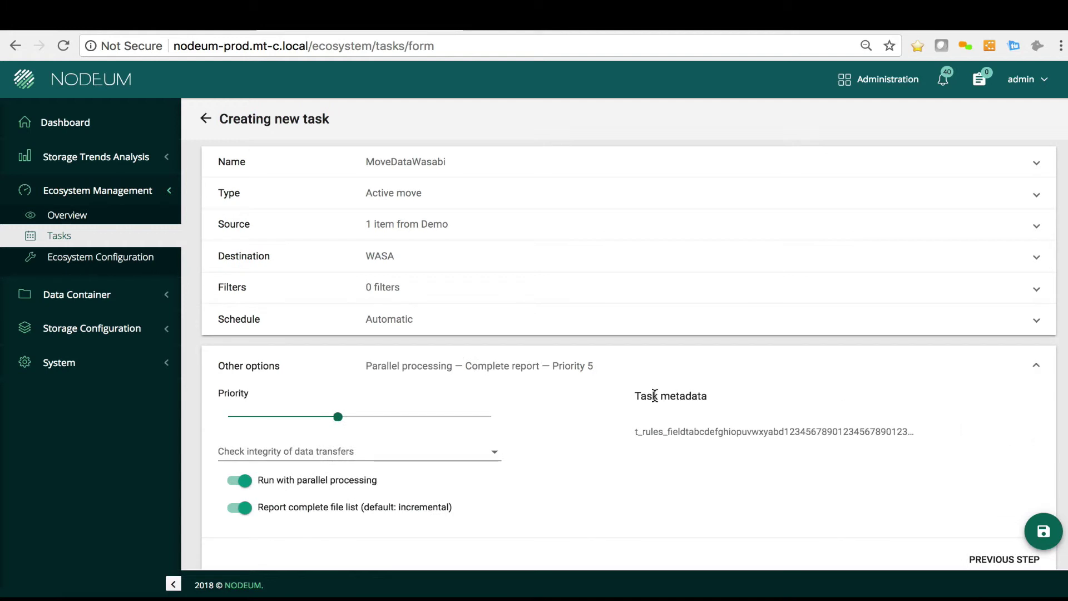
- Change the schedule to repeat Every 5 minutes
{"action": "left_click", "coordinate": [328, 332]}
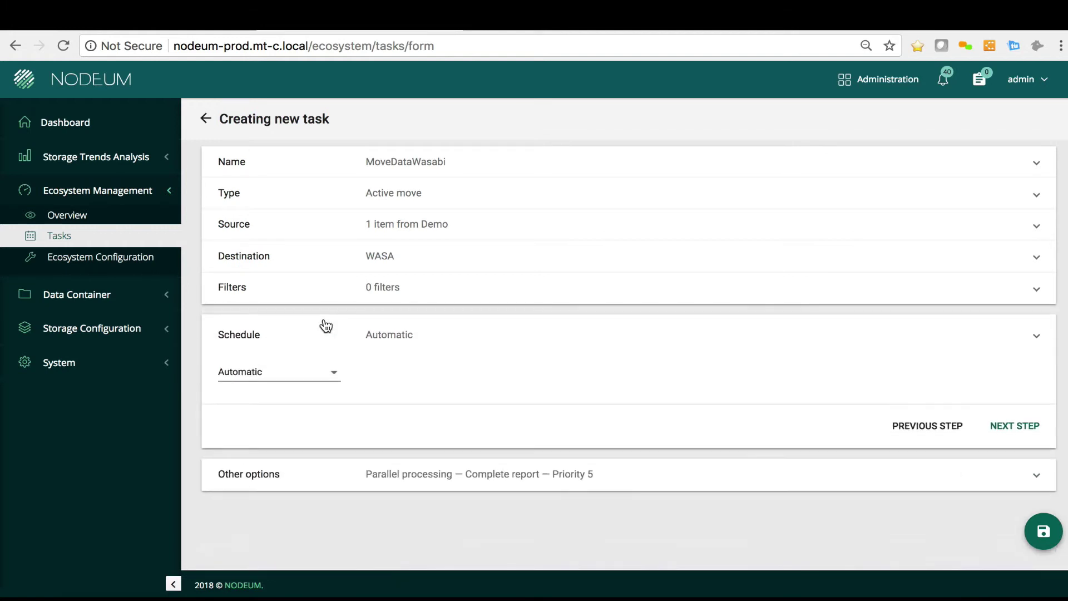
{"action": "left_click", "coordinate": [306, 378]}
{"action": "left_click", "coordinate": [279, 424]}
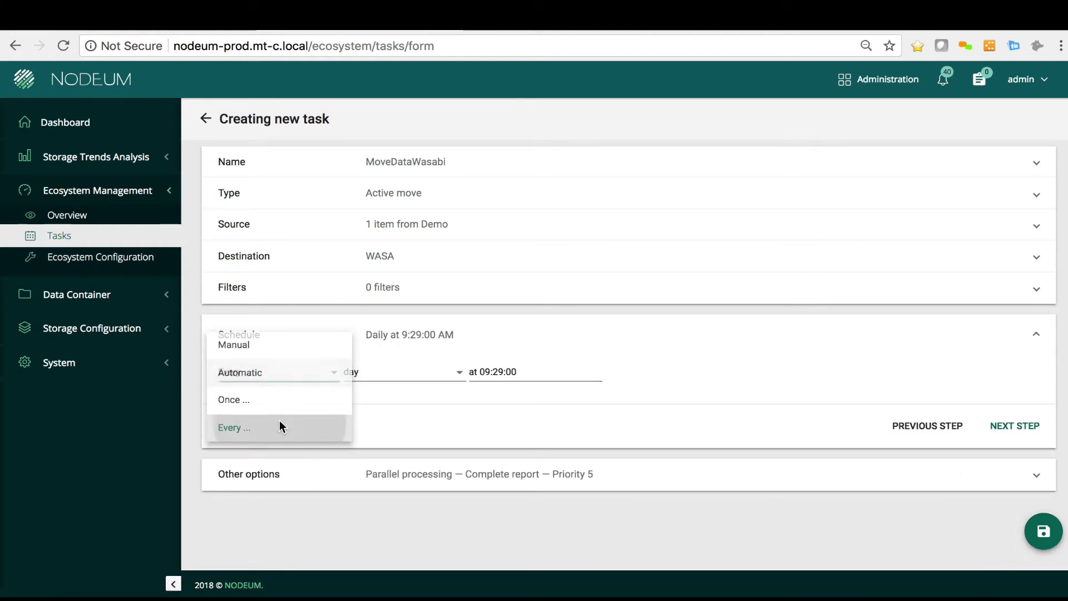
{"action": "left_click", "coordinate": [428, 376]}
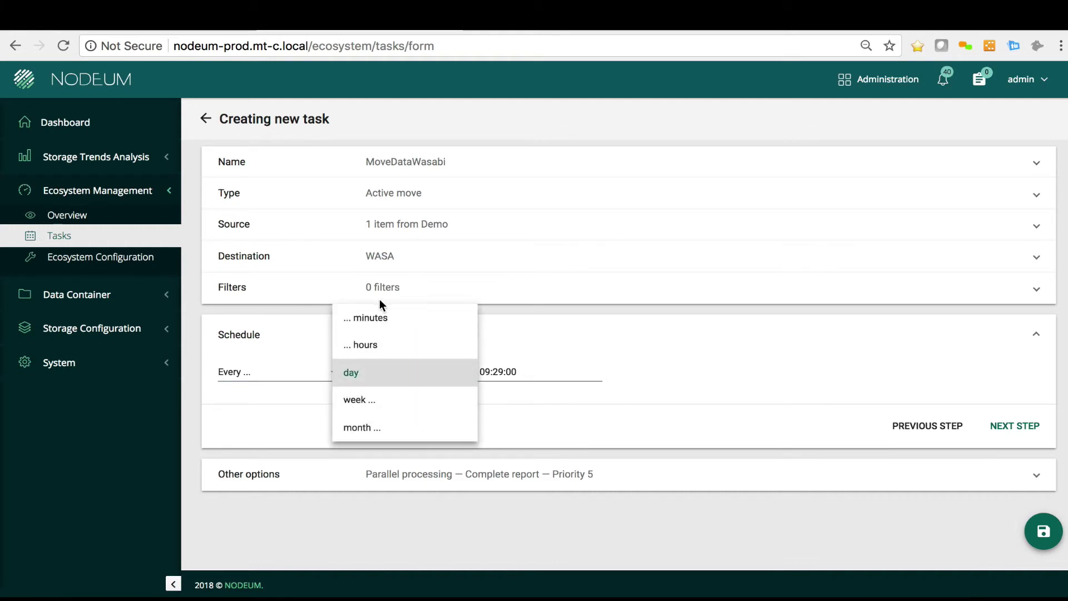
{"action": "left_click", "coordinate": [382, 317]}
{"action": "left_click", "coordinate": [427, 383]}
{"action": "double_click", "coordinate": [357, 376]}
{"action": "type", "text": "5"}
{"action": "left_click", "coordinate": [410, 407]}
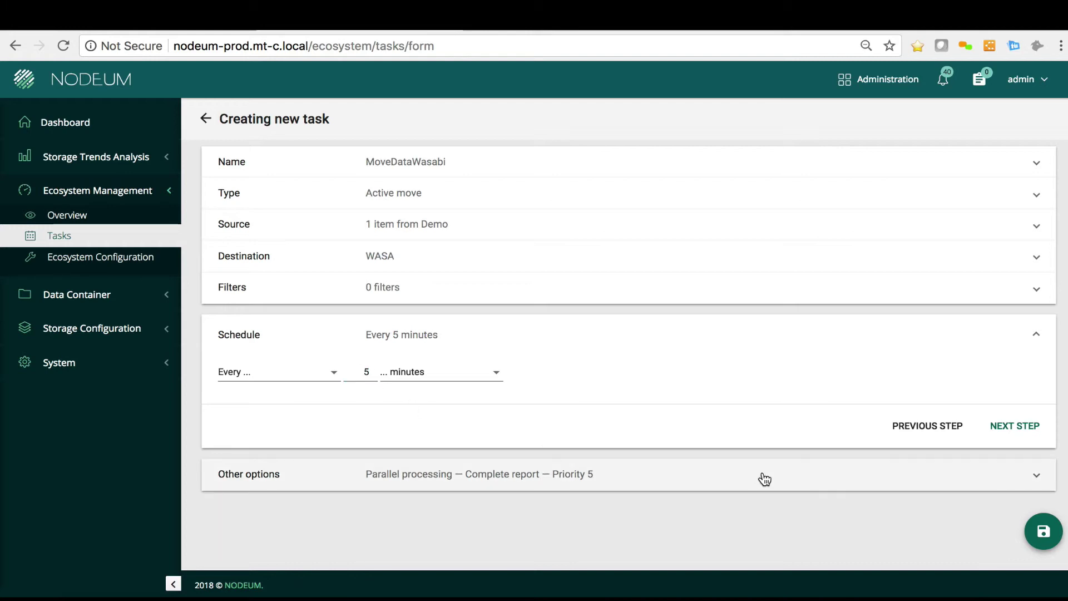
{"action": "left_click", "coordinate": [1002, 430]}
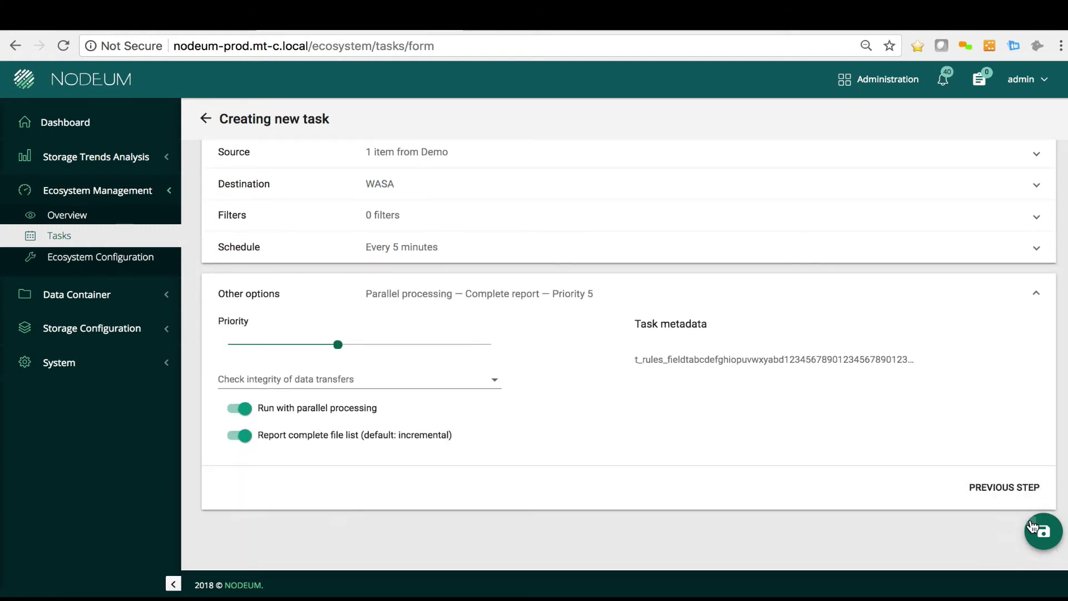
- Save MoveDataWasabi and start it right away from the Tasks list
{"action": "left_click", "coordinate": [1034, 528]}
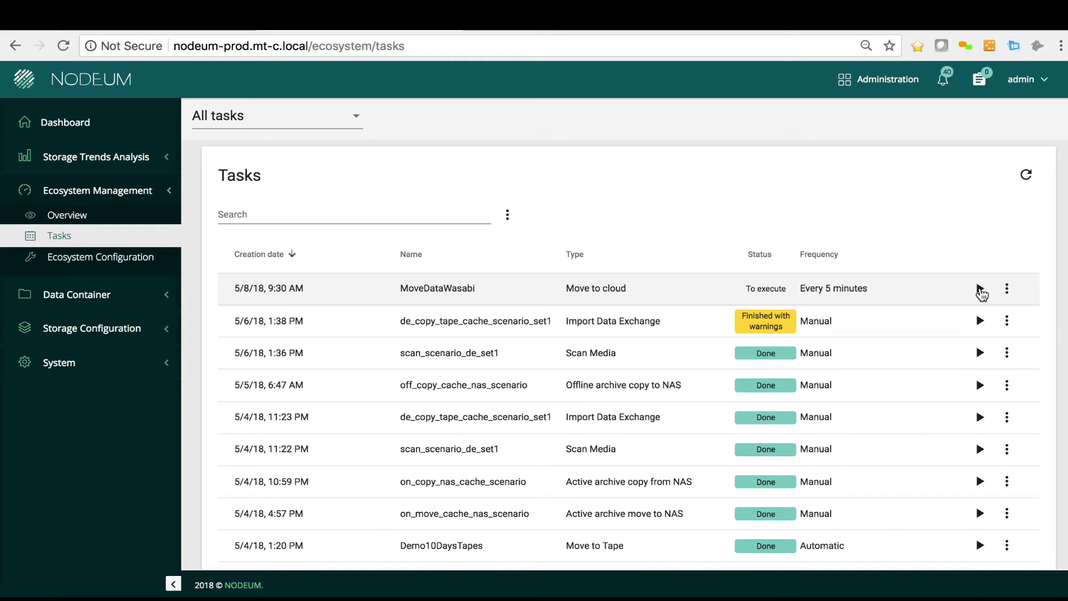
{"action": "left_click", "coordinate": [980, 288]}
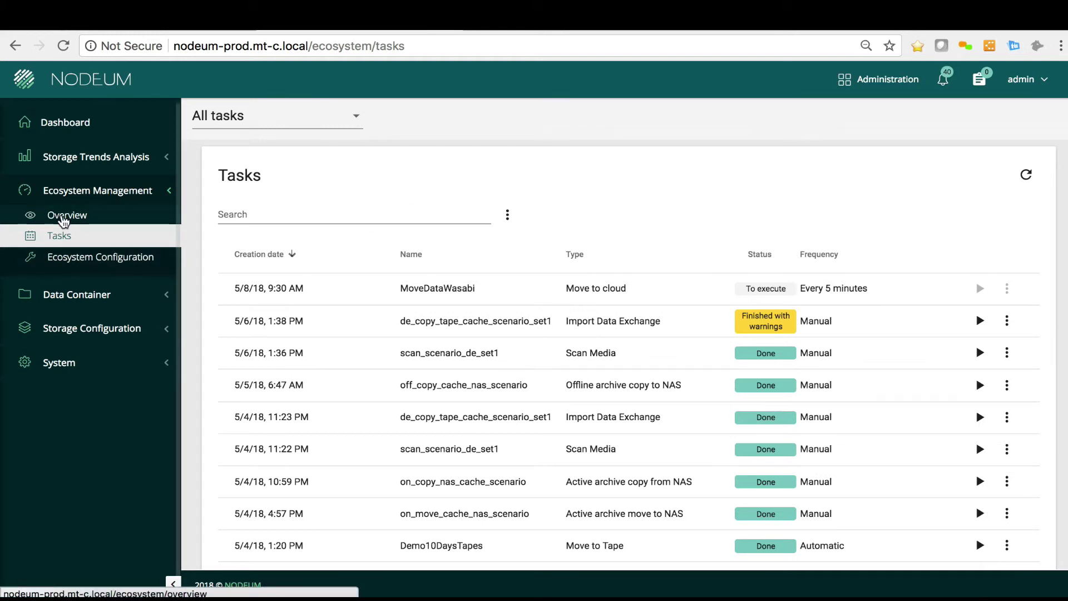
- Check the MoveDataWasabi run details until it shows Done, next execution 9:36 AM
{"action": "left_click", "coordinate": [56, 215]}
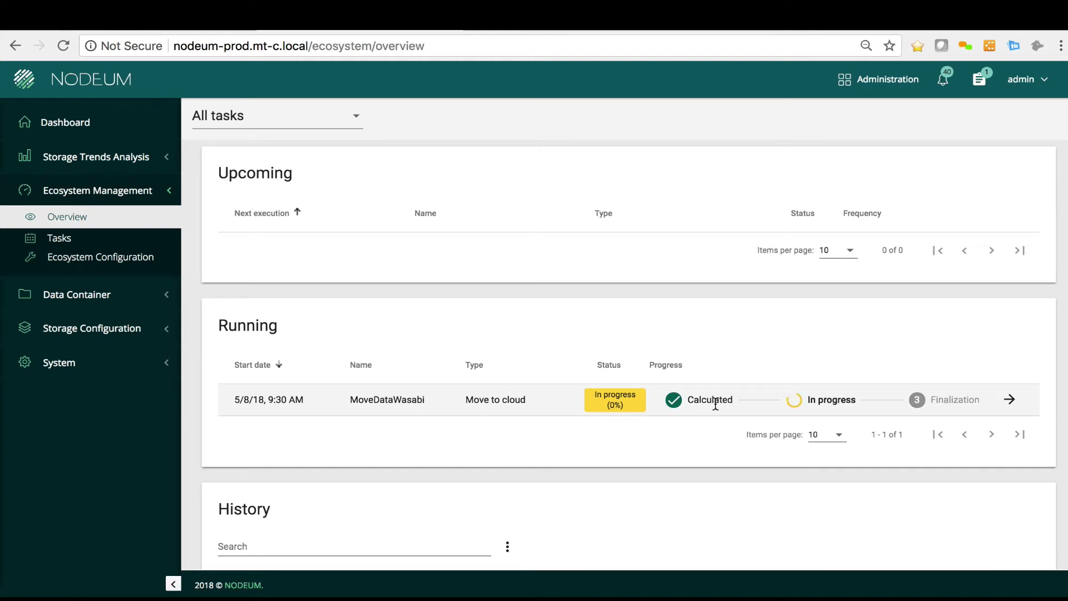
{"action": "left_click", "coordinate": [1010, 400]}
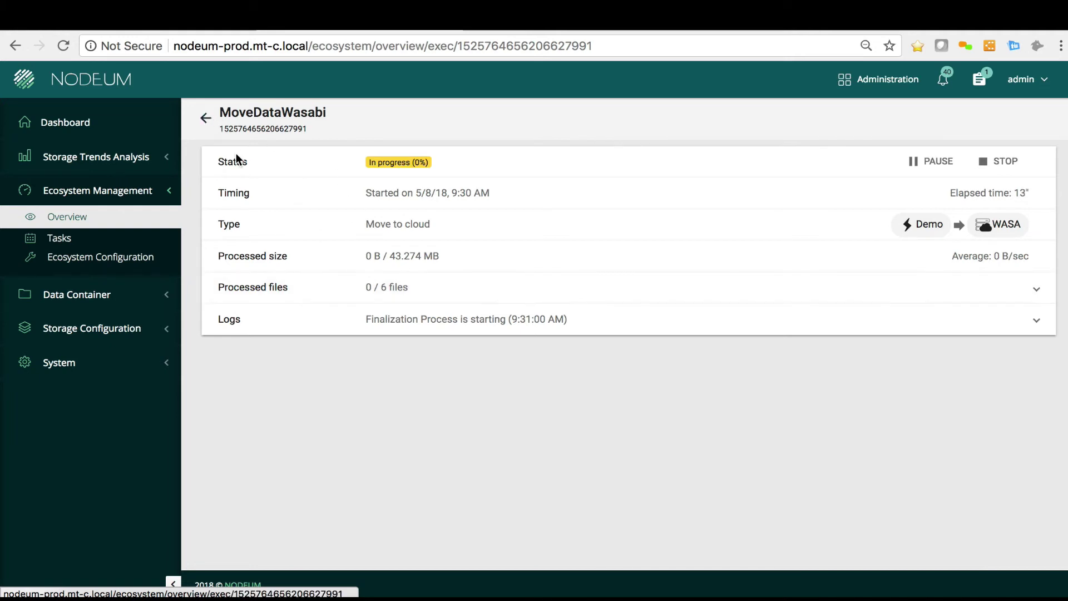
{"action": "left_click", "coordinate": [206, 117]}
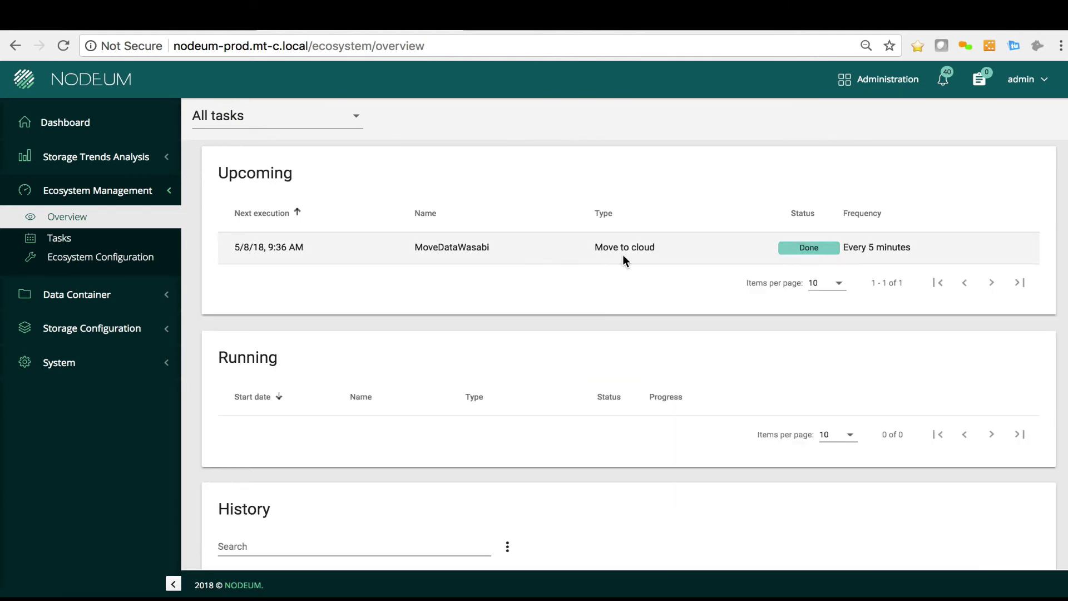
- Review the Demo share's two videos in Finder, then return to the Nodeum home page
{"action": "left_click", "coordinate": [103, 85]}
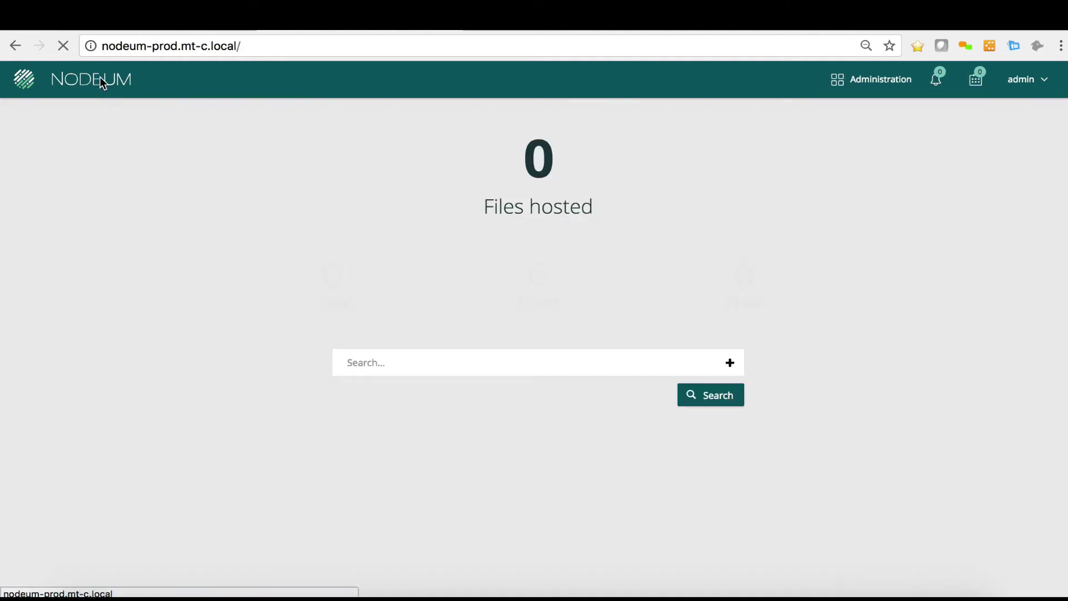
{"action": "left_click", "coordinate": [78, 591]}
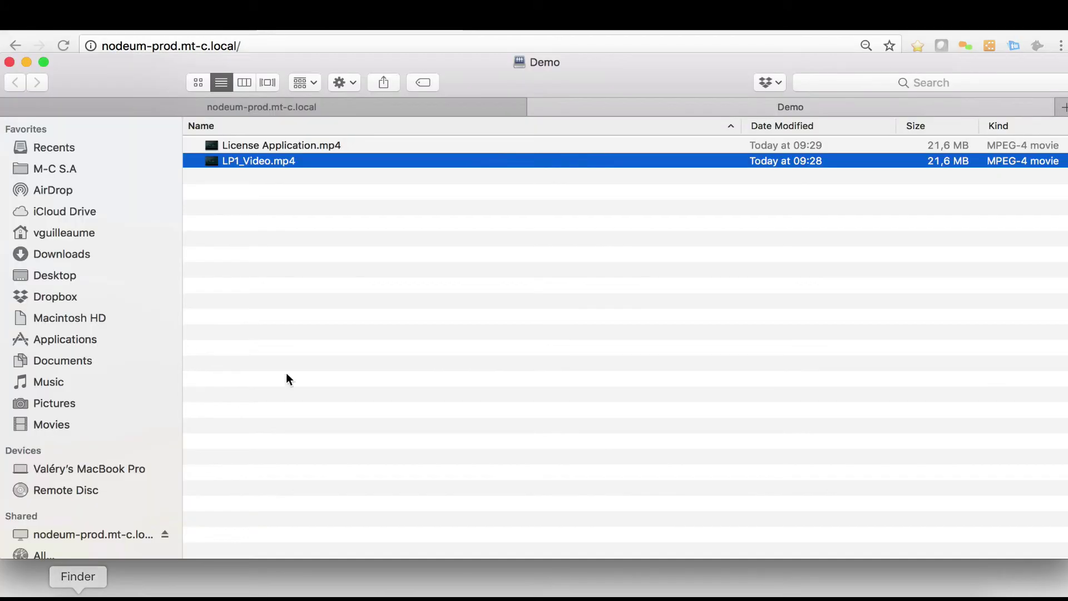
{"action": "left_click", "coordinate": [310, 266]}
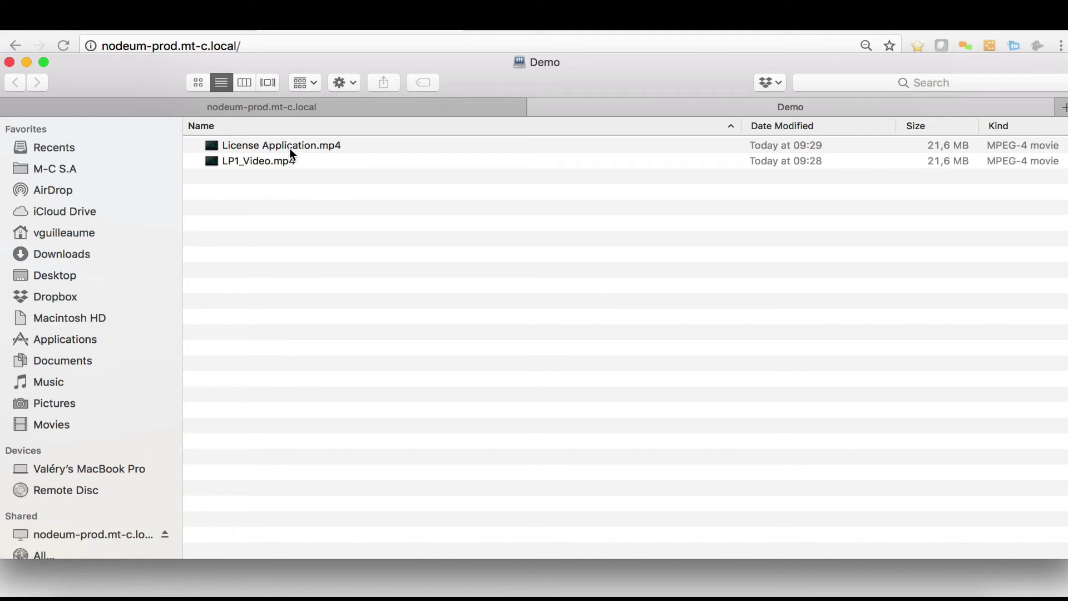
{"action": "left_click_drag", "start_coordinate": [355, 82], "coordinate": [459, 197]}
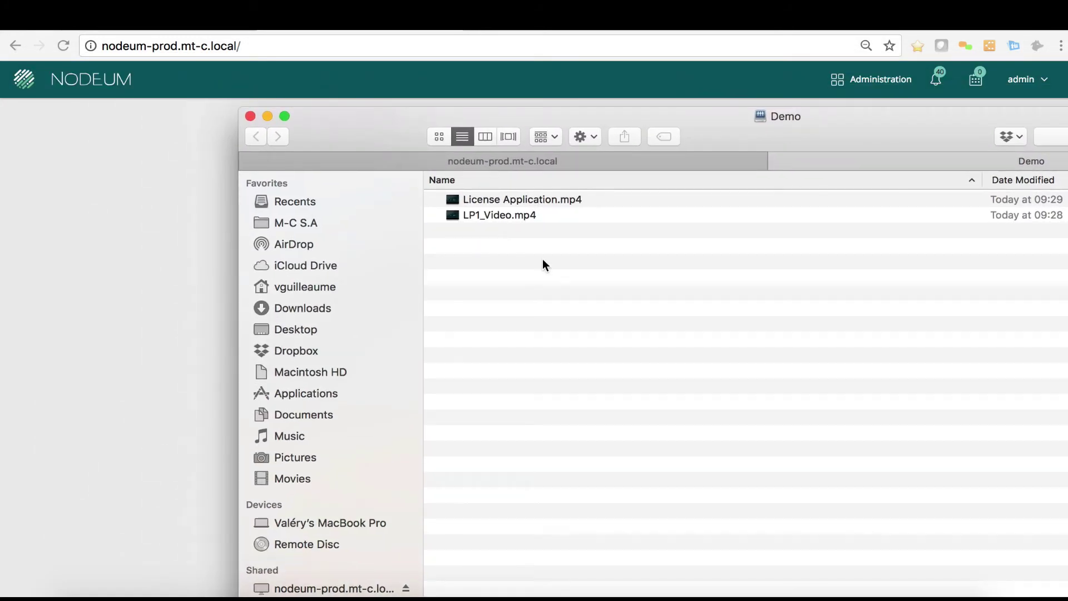
{"action": "left_click", "coordinate": [132, 229]}
- Search Data On Cloud in nodeum | WASA, finding six records, and view LP1_Video.mp4's details
{"action": "left_click", "coordinate": [730, 362]}
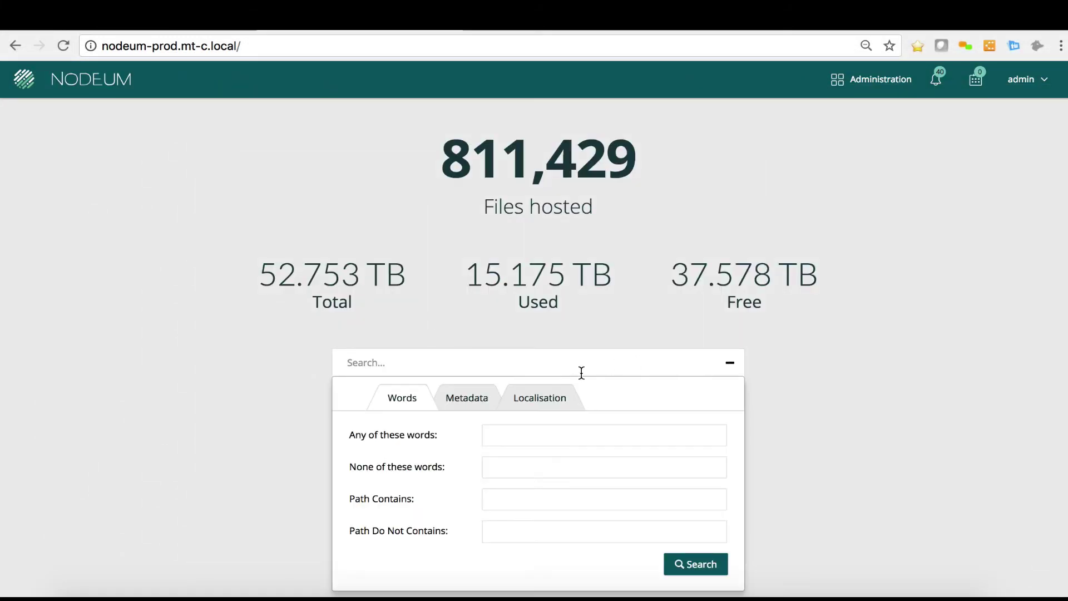
{"action": "left_click", "coordinate": [532, 405]}
{"action": "left_click", "coordinate": [492, 532]}
{"action": "scroll", "coordinate": [497, 532], "scroll_direction": "down", "scroll_amount": 2}
{"action": "left_click", "coordinate": [528, 492]}
{"action": "left_click", "coordinate": [529, 530]}
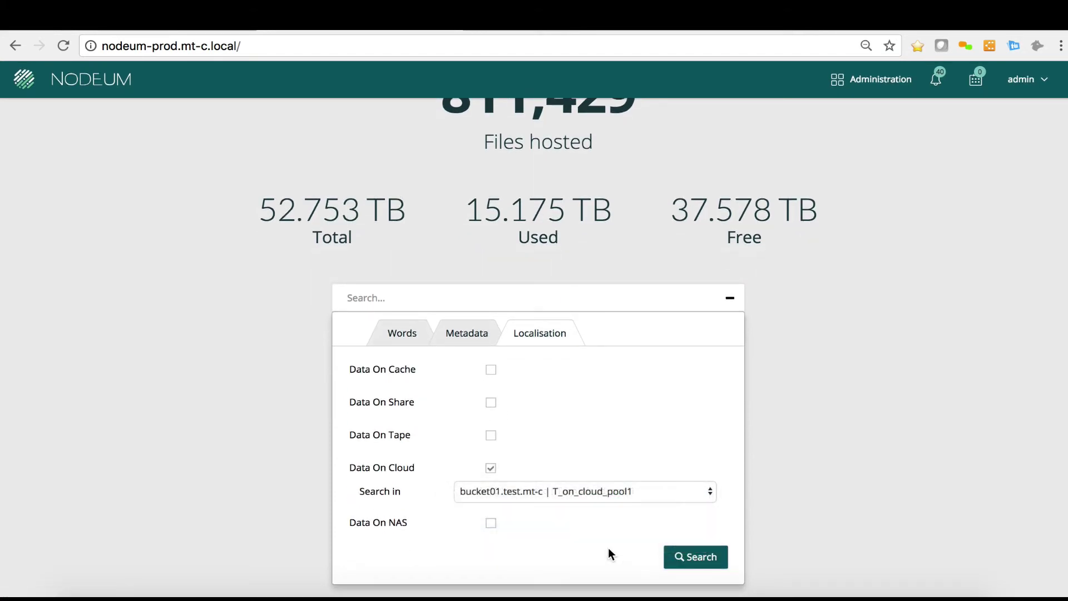
{"action": "left_click", "coordinate": [701, 559]}
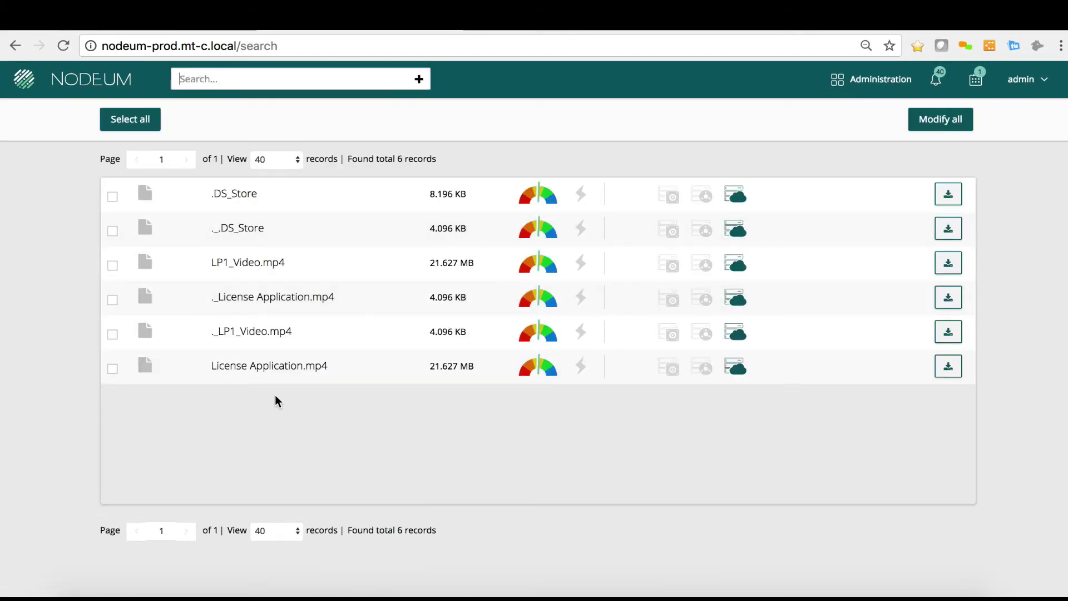
{"action": "left_click_drag", "start_coordinate": [249, 262], "coordinate": [332, 272]}
{"action": "left_click", "coordinate": [332, 272]}
- Rerun the Localisation search on nodeum | WASA and collapse the advanced search panel
{"action": "left_click", "coordinate": [419, 83]}
{"action": "left_click", "coordinate": [381, 117]}
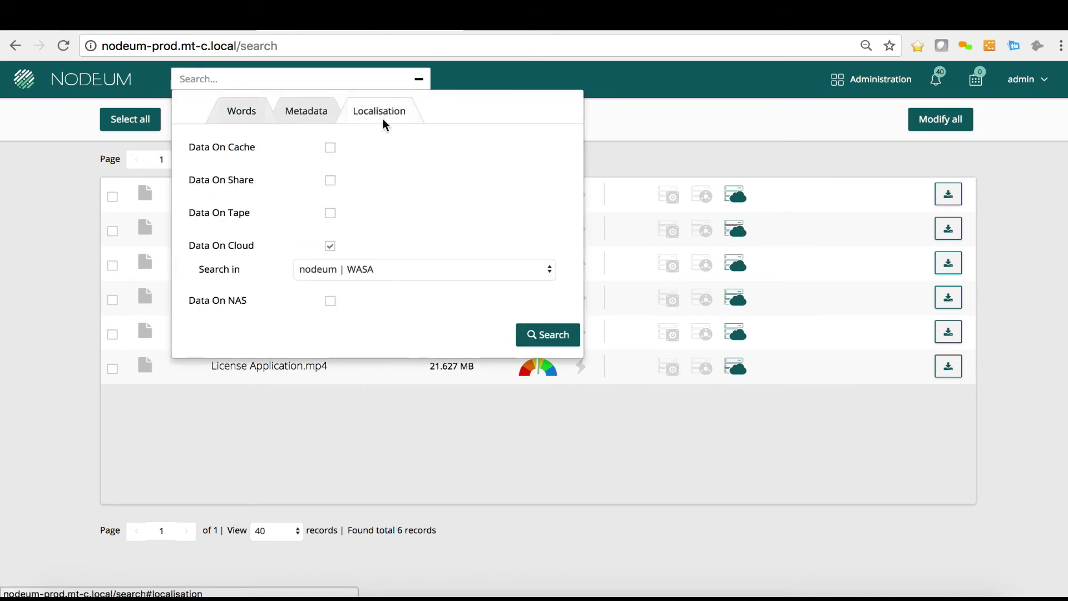
{"action": "left_click", "coordinate": [548, 335]}
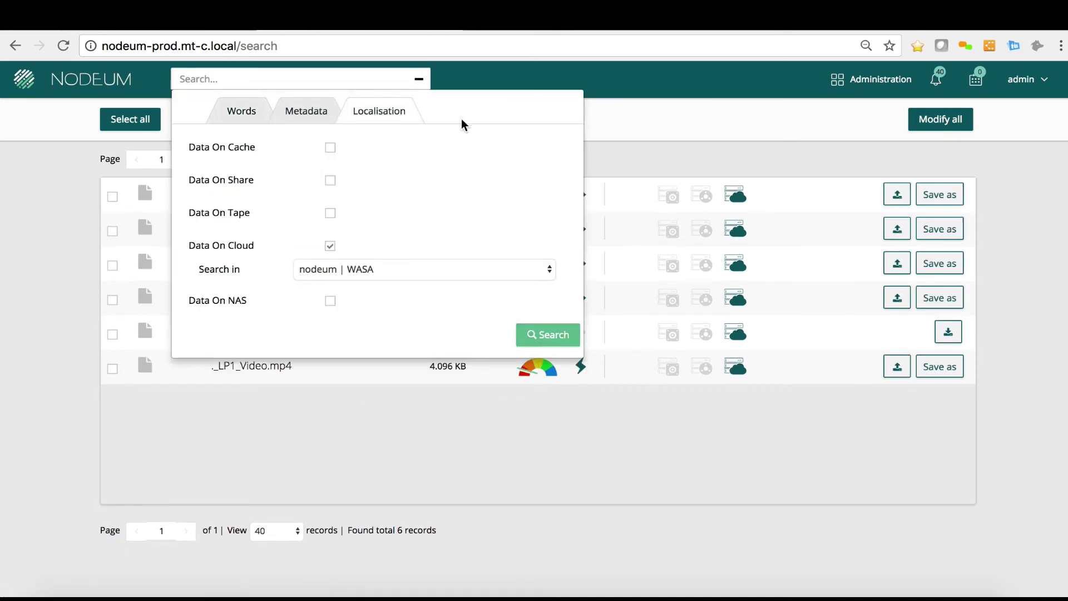
{"action": "left_click", "coordinate": [421, 84]}
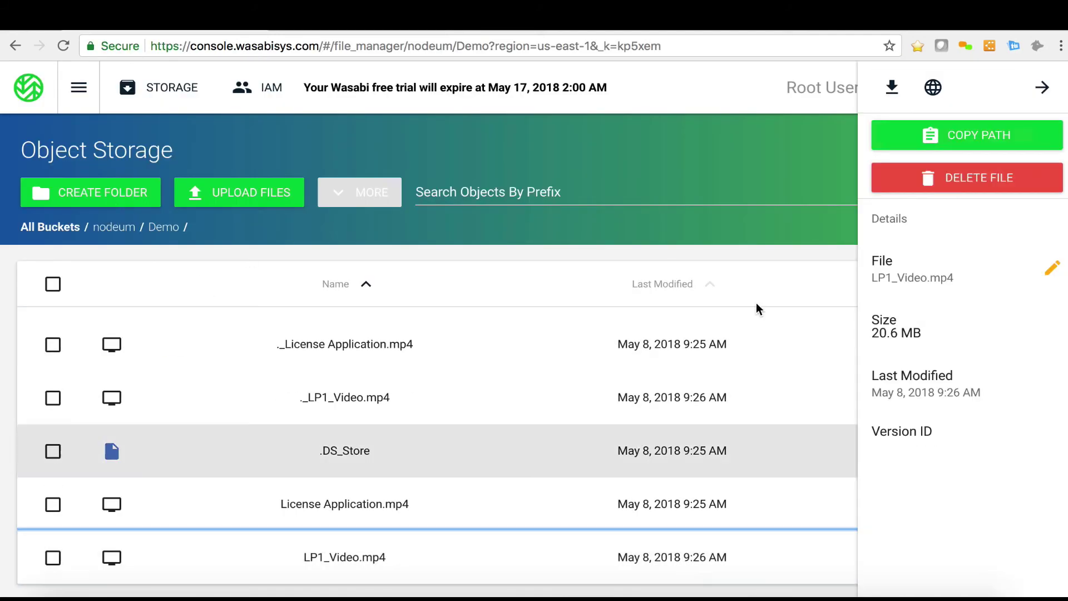
- Close the LP1_Video.mp4 details panel to view the Demo folder's full object list
{"action": "left_click", "coordinate": [1042, 87]}
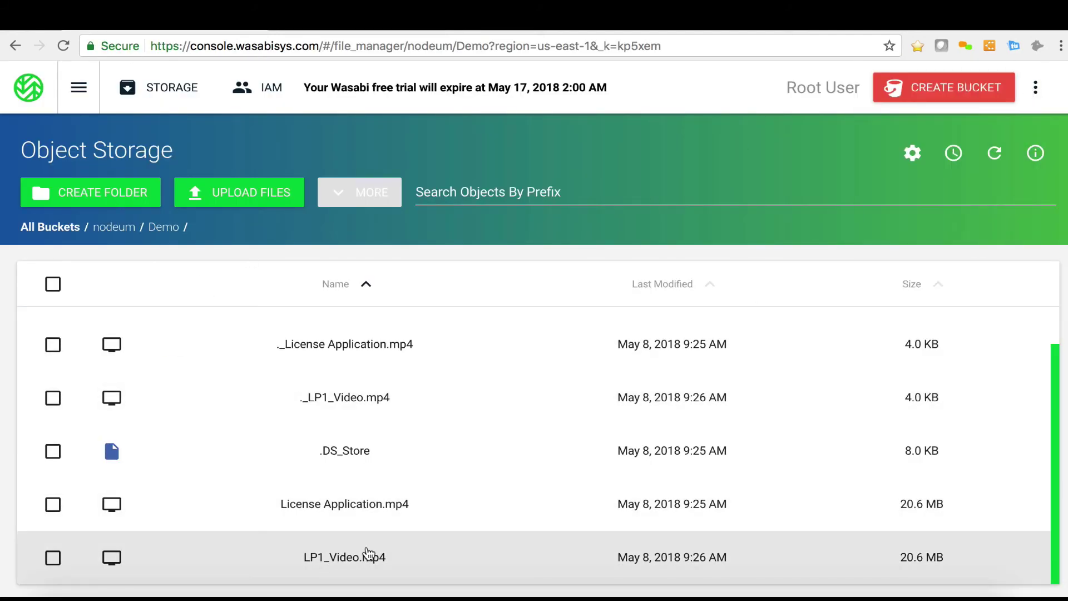